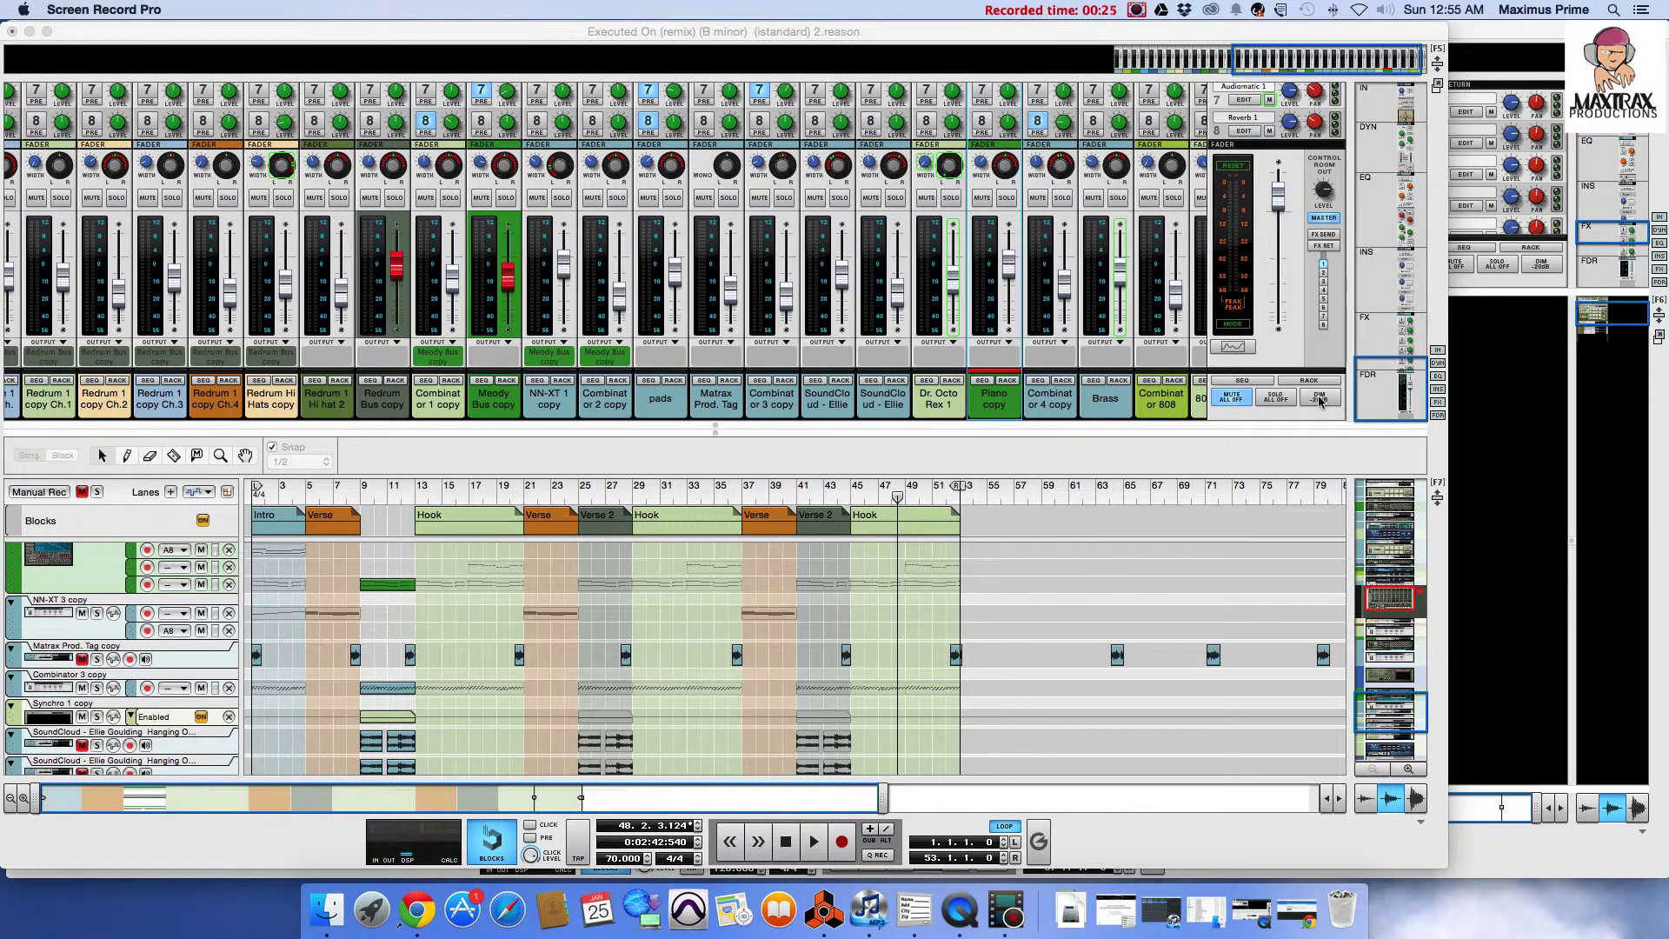
- Play the song with DIM -20dB off, move the spectrum analyser aside, and open the Hook block
click(1320, 400)
click(811, 845)
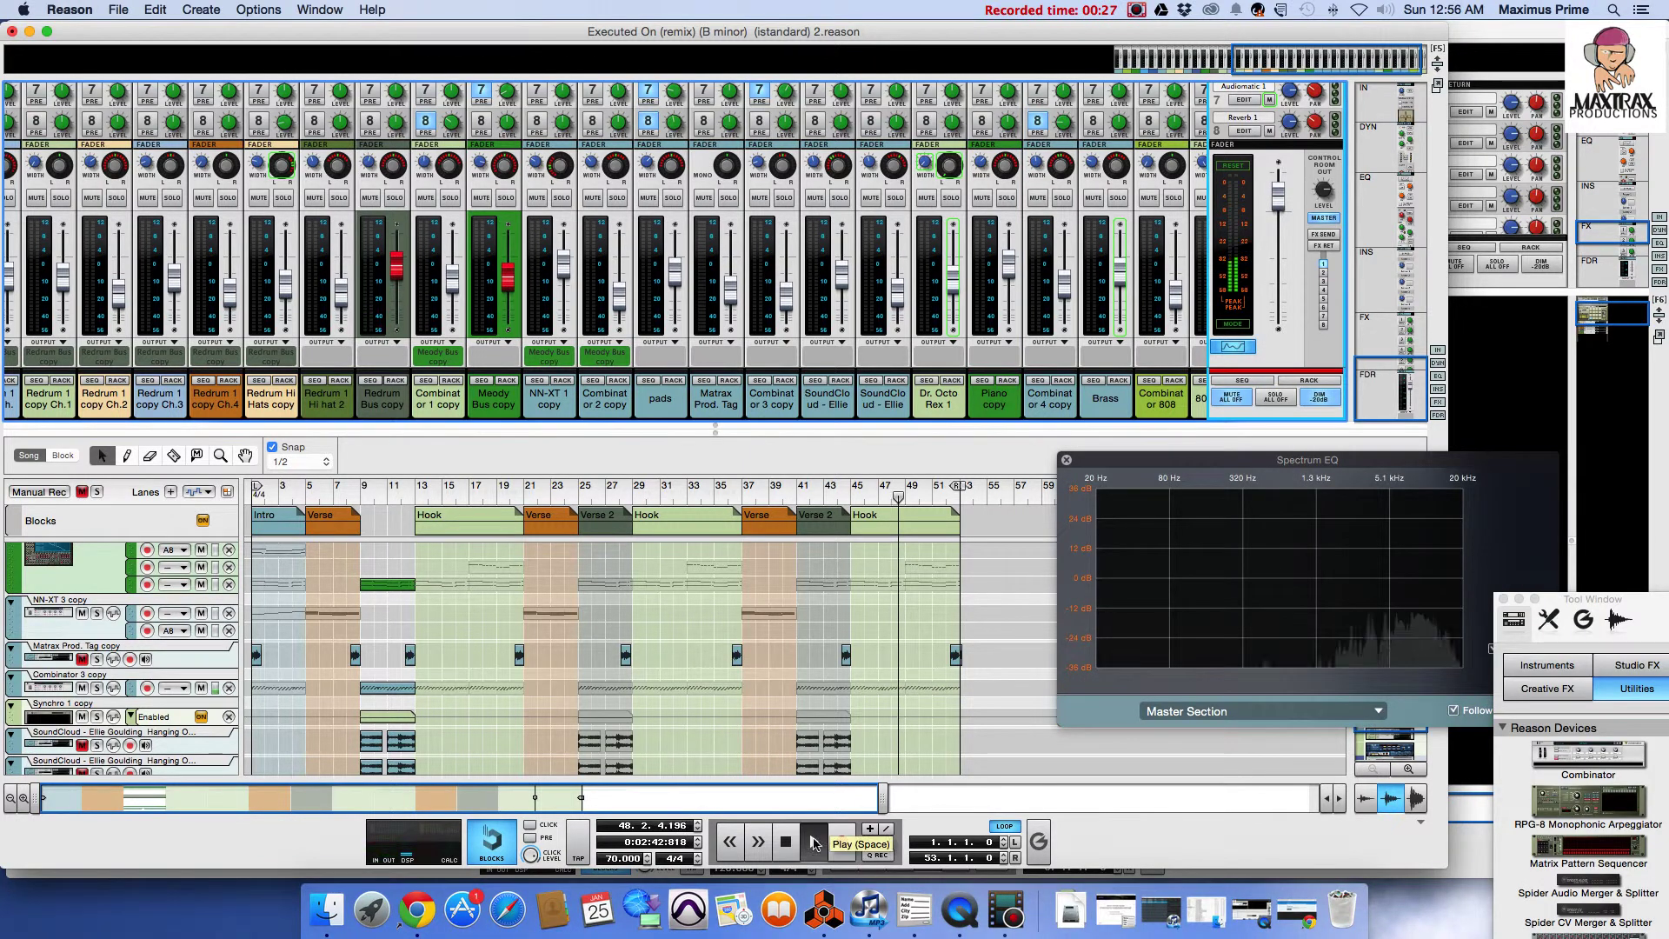
click(1320, 399)
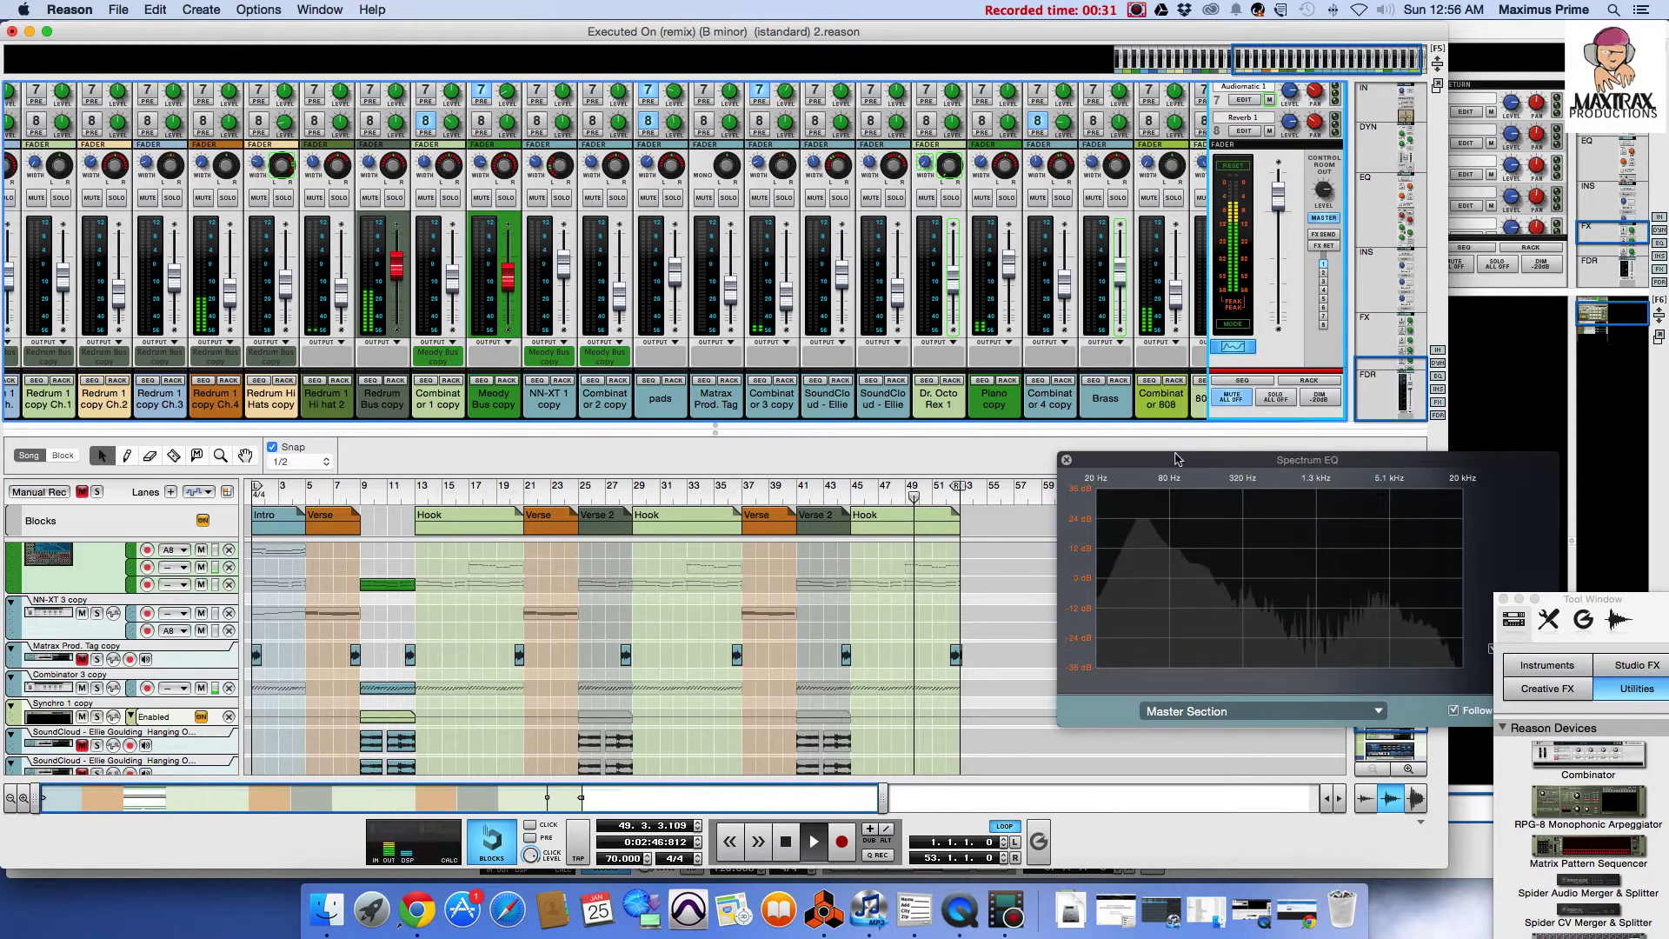
drag(1246, 460, 1305, 662)
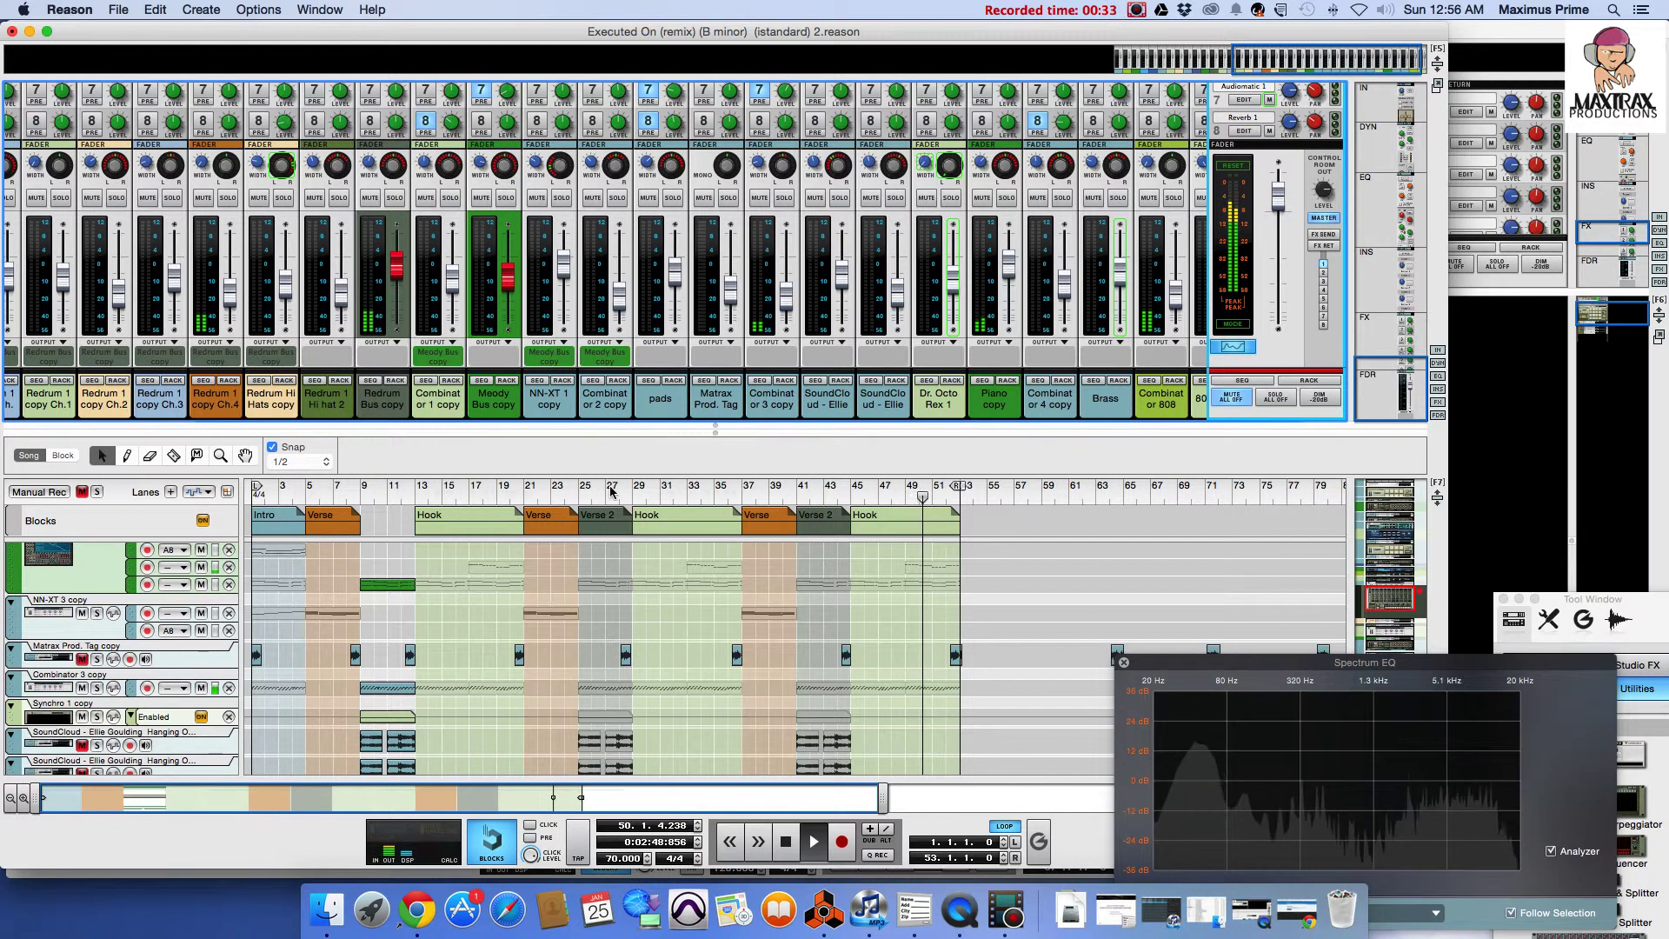
double_click(470, 531)
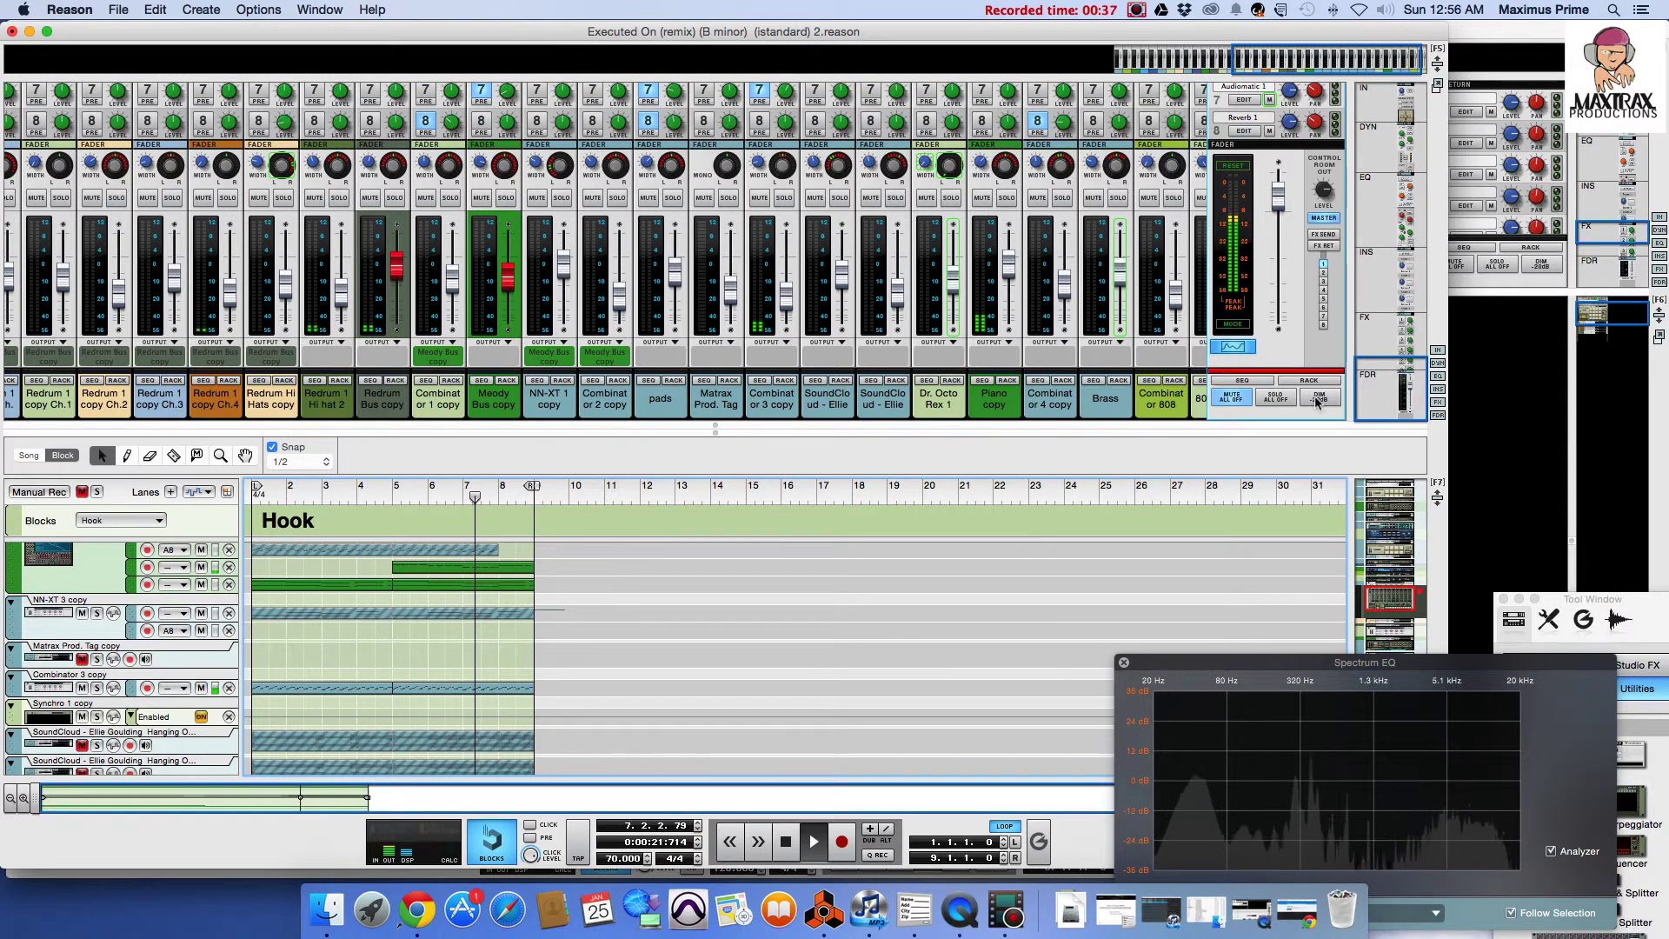
- Shrink the mixer to show more tracks, select the Hook block's Kong 1 clip, then return to song view
click(1220, 409)
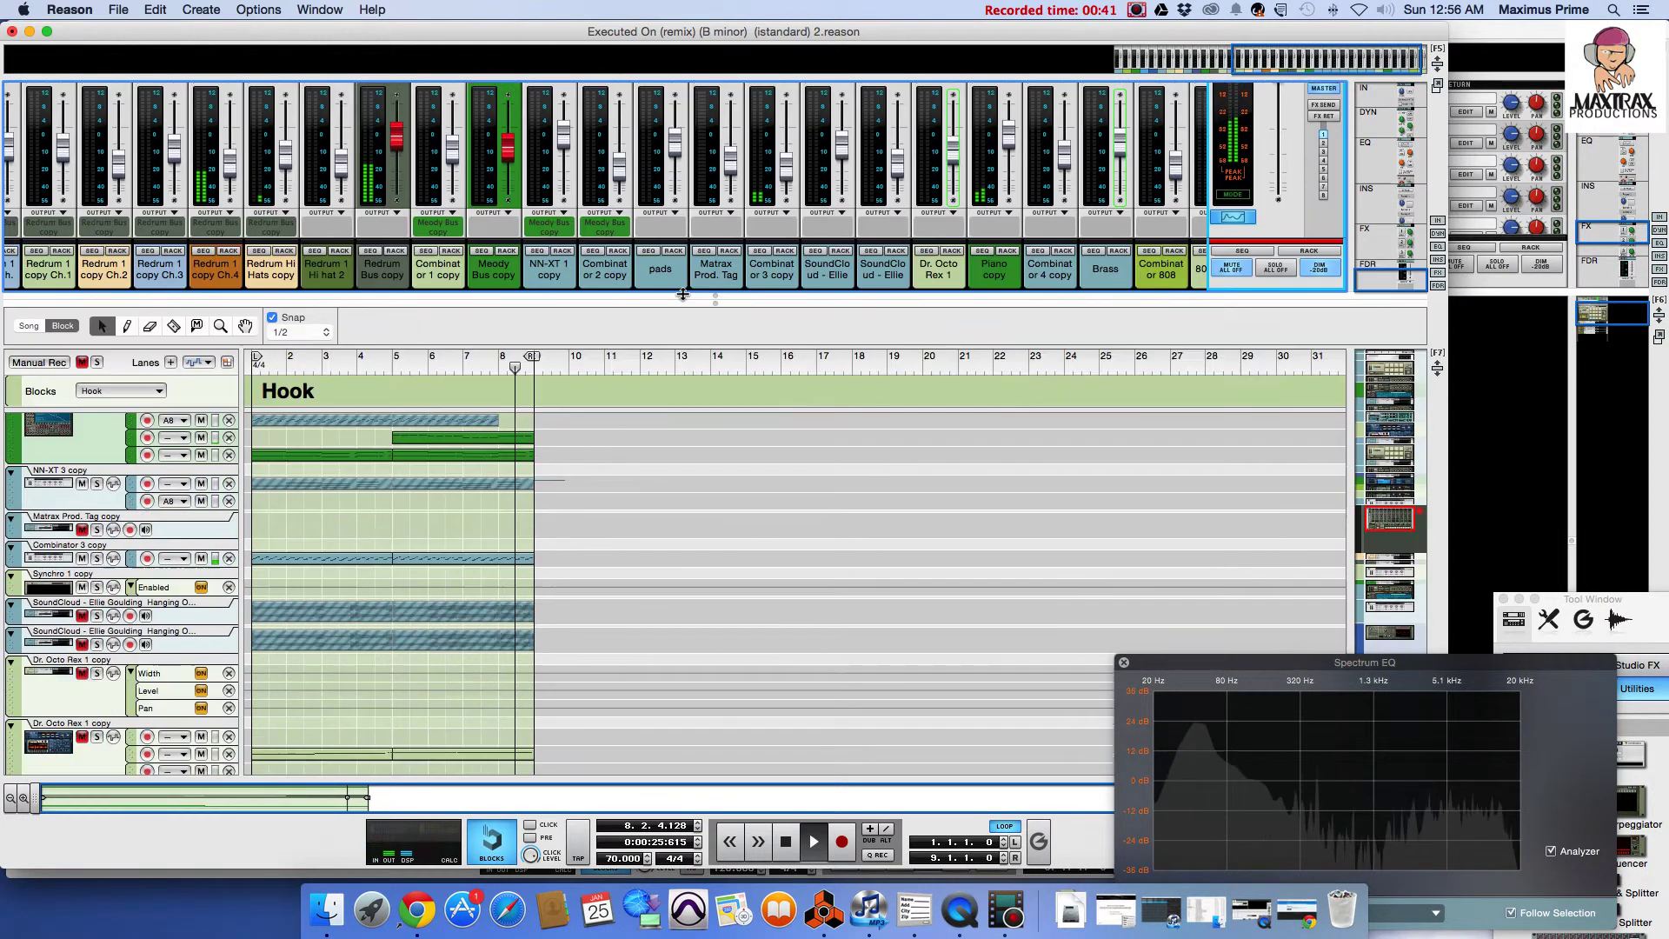
drag(712, 430, 712, 287)
click(30, 312)
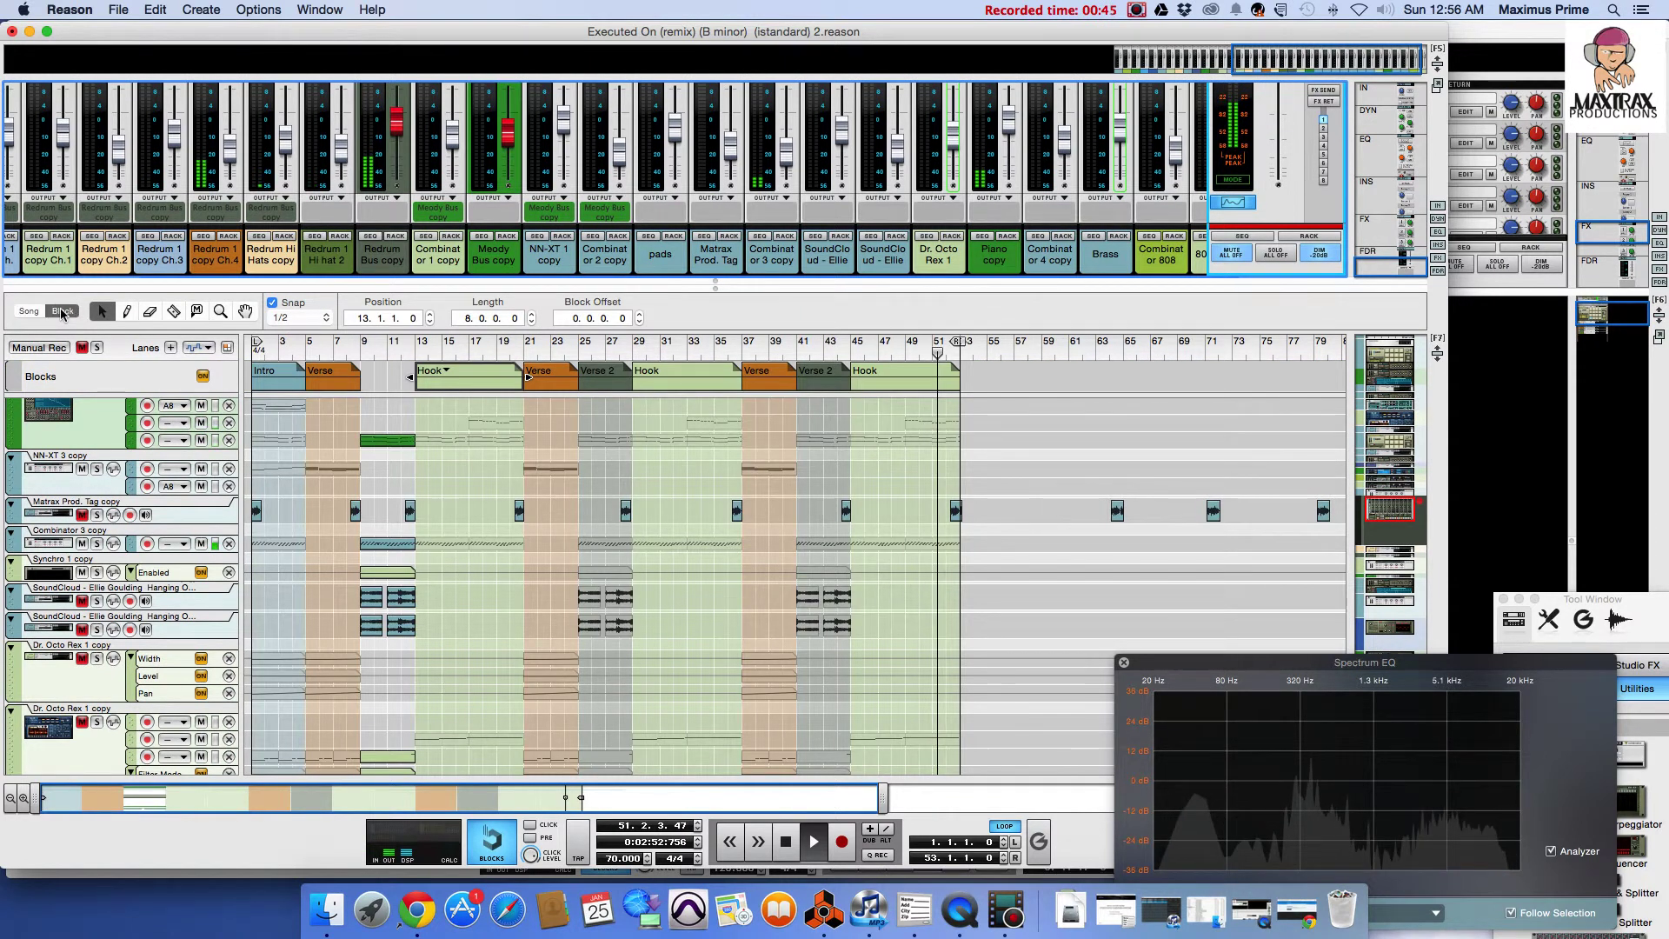
click(61, 310)
scroll(517, 477, down, 3)
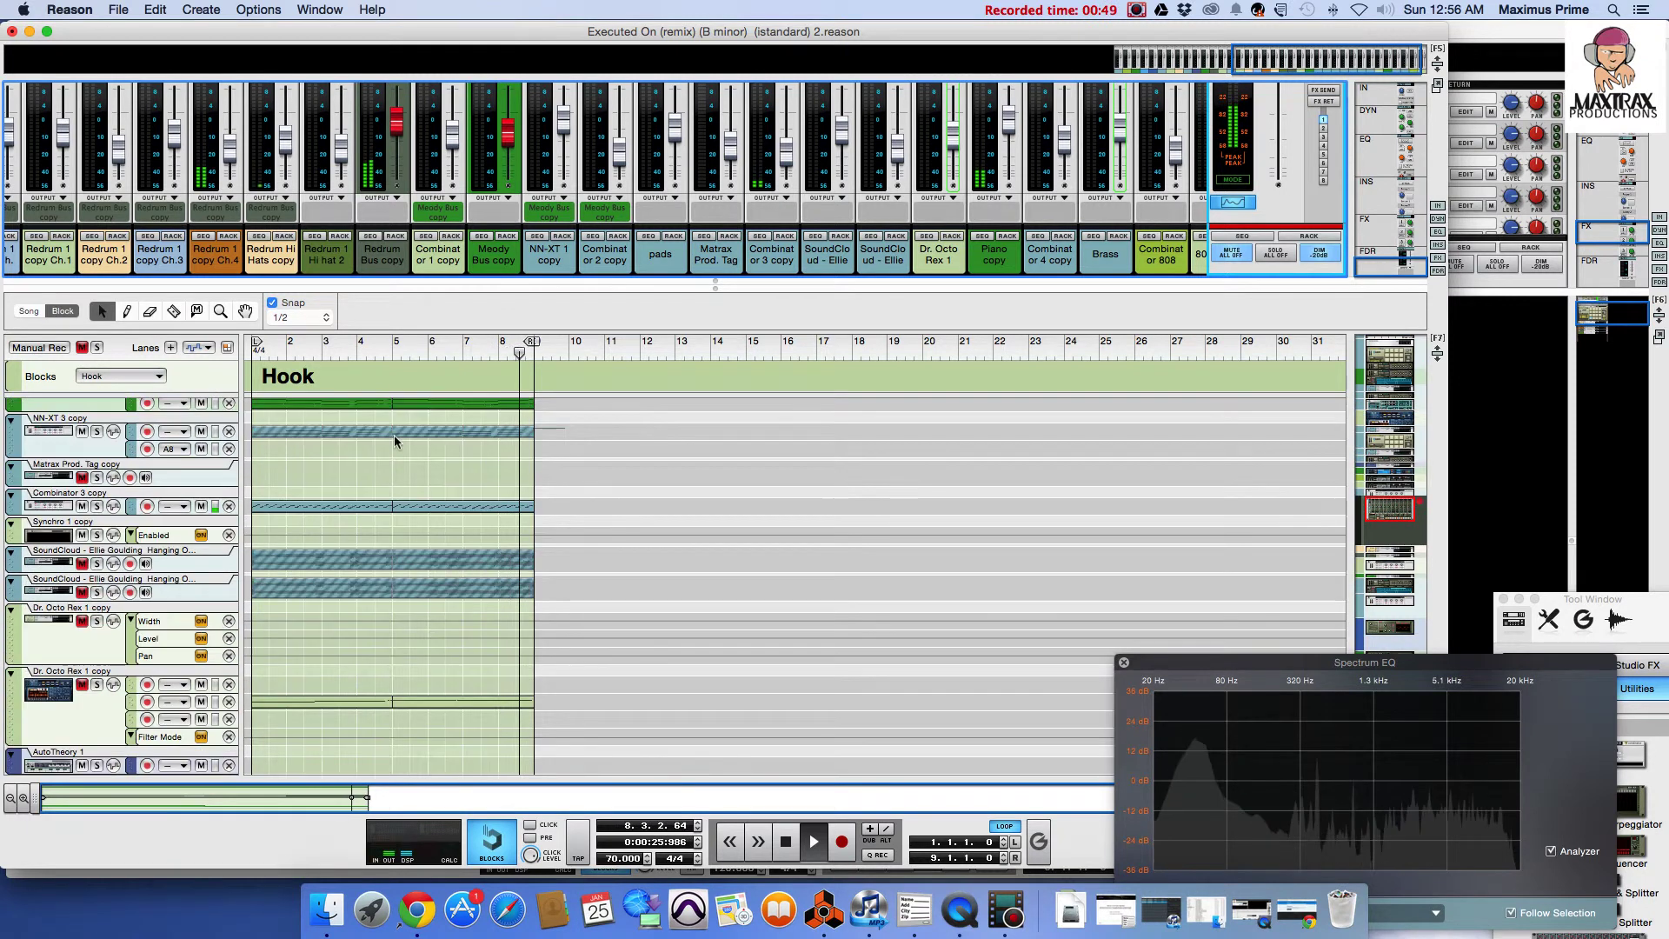
scroll(395, 434, down, 5)
scroll(395, 489, down, 5)
scroll(395, 507, down, 5)
scroll(392, 502, up, 1)
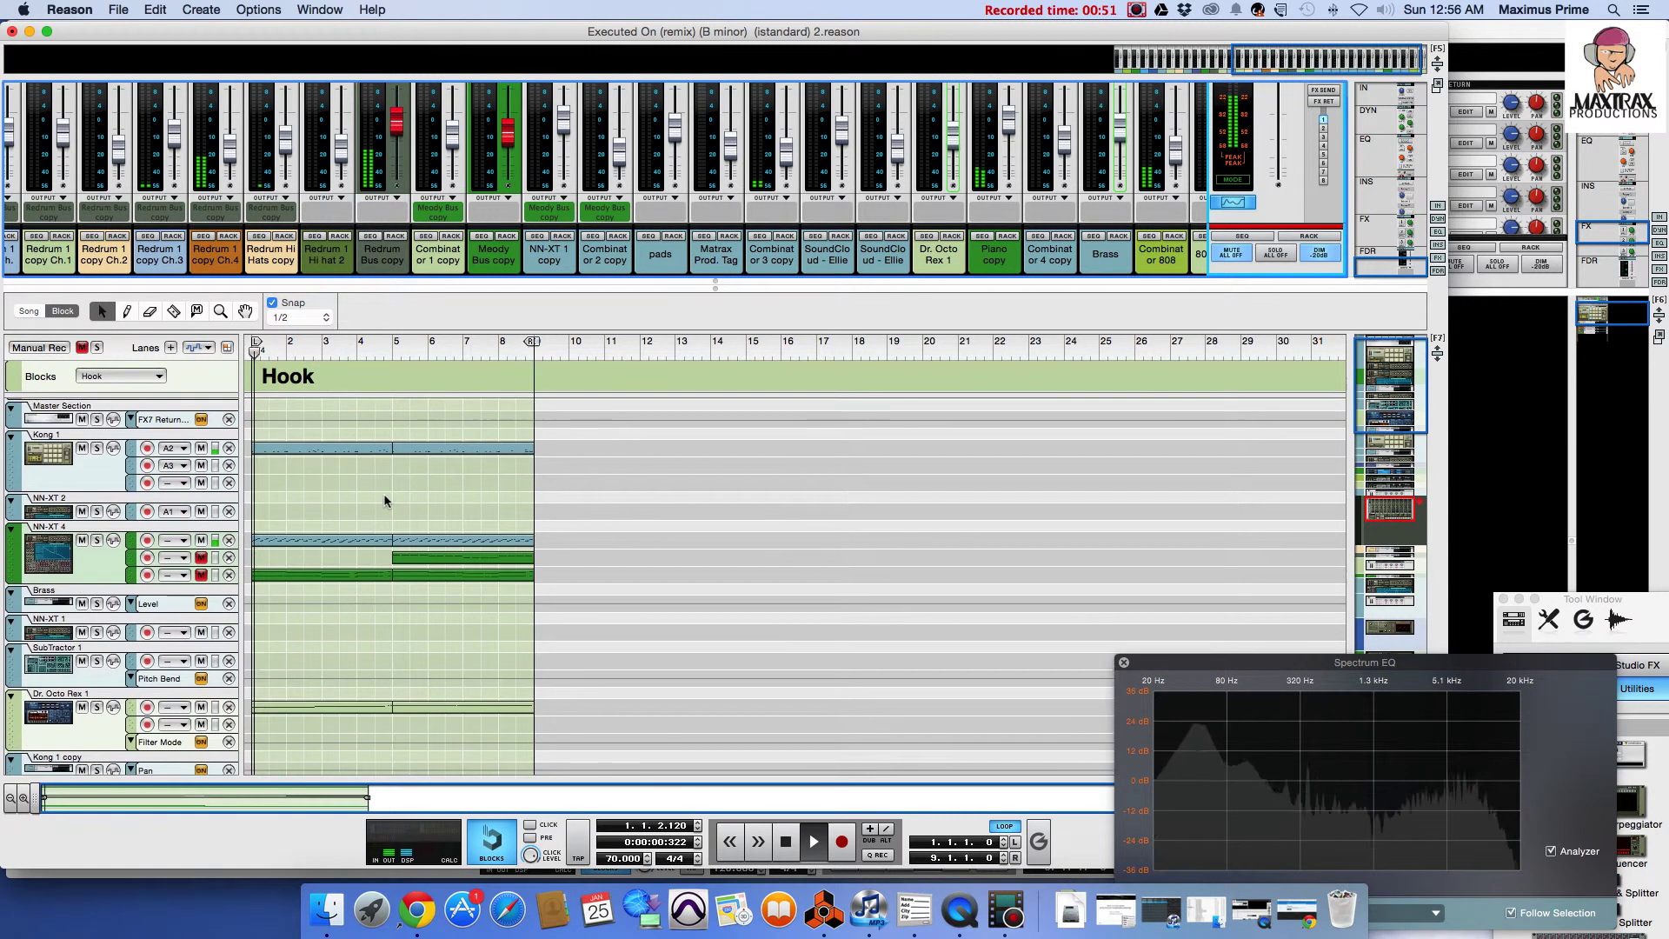
scroll(358, 429, up, 1)
scroll(339, 450, up, 1)
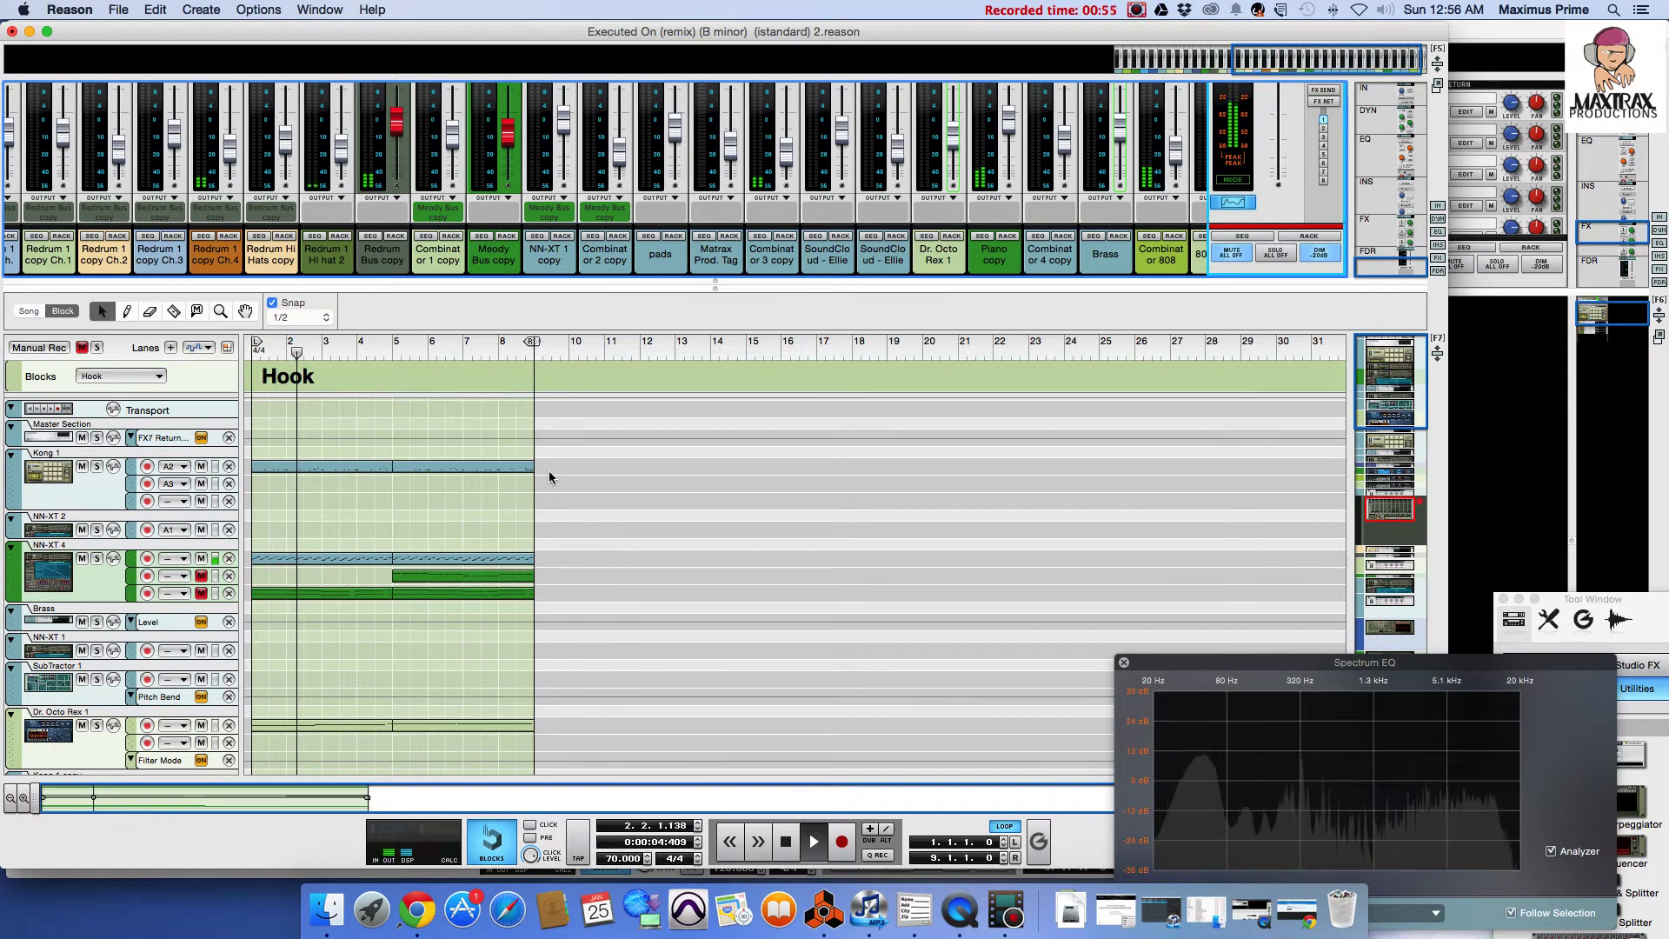
click(289, 465)
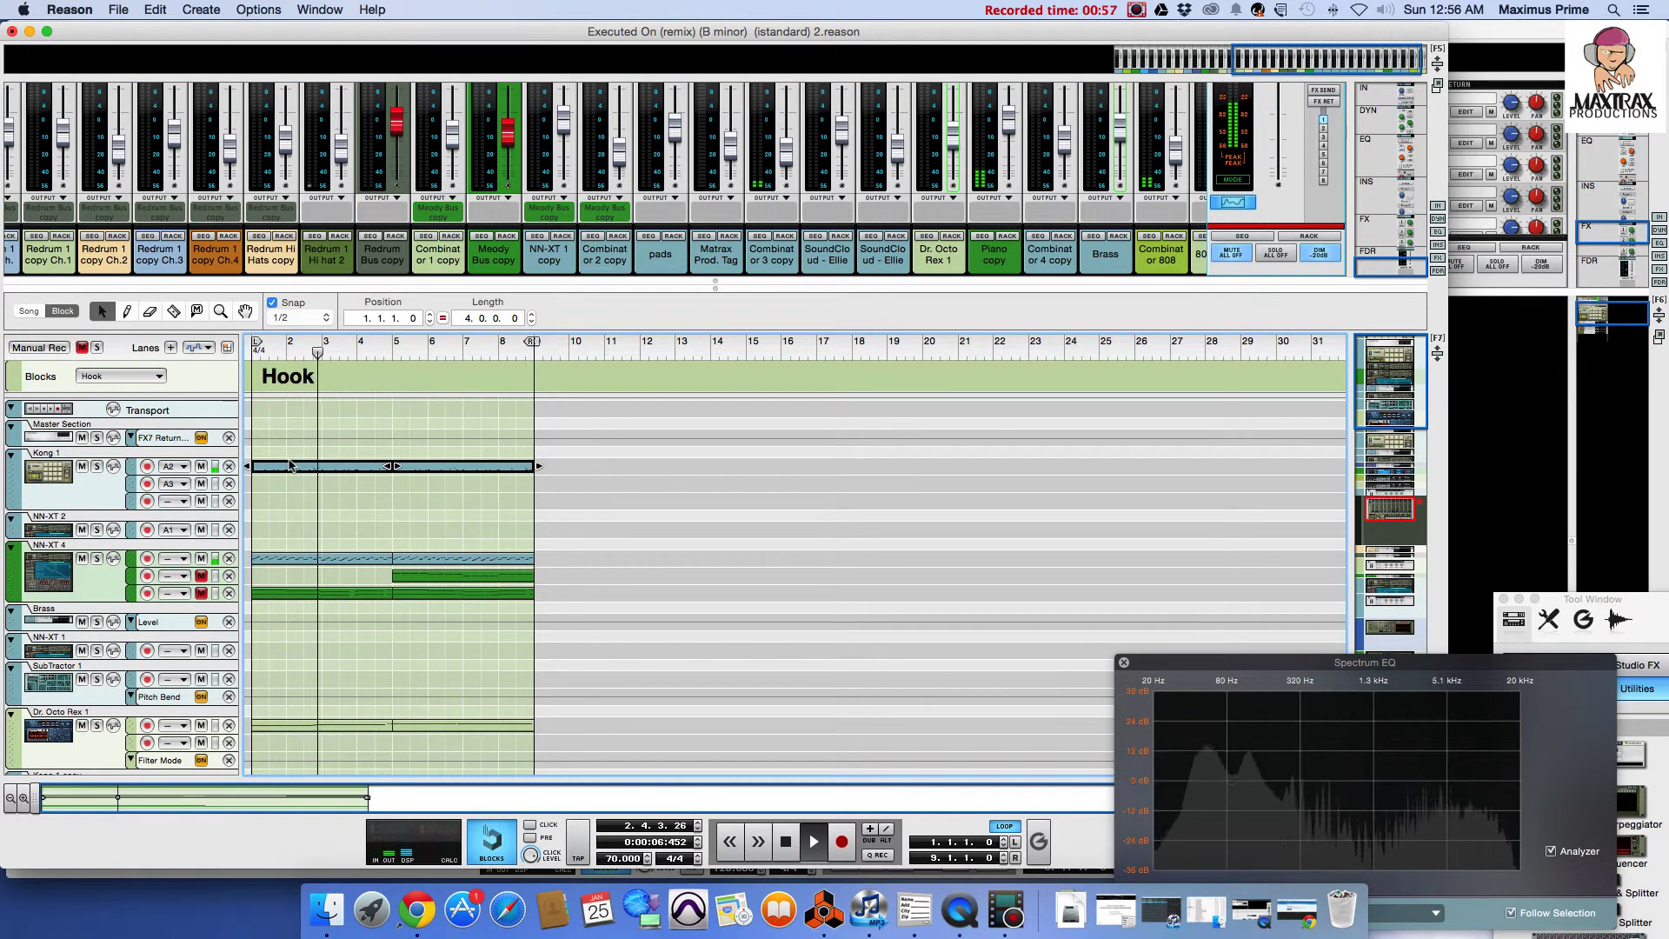
scroll(199, 401, down, 1)
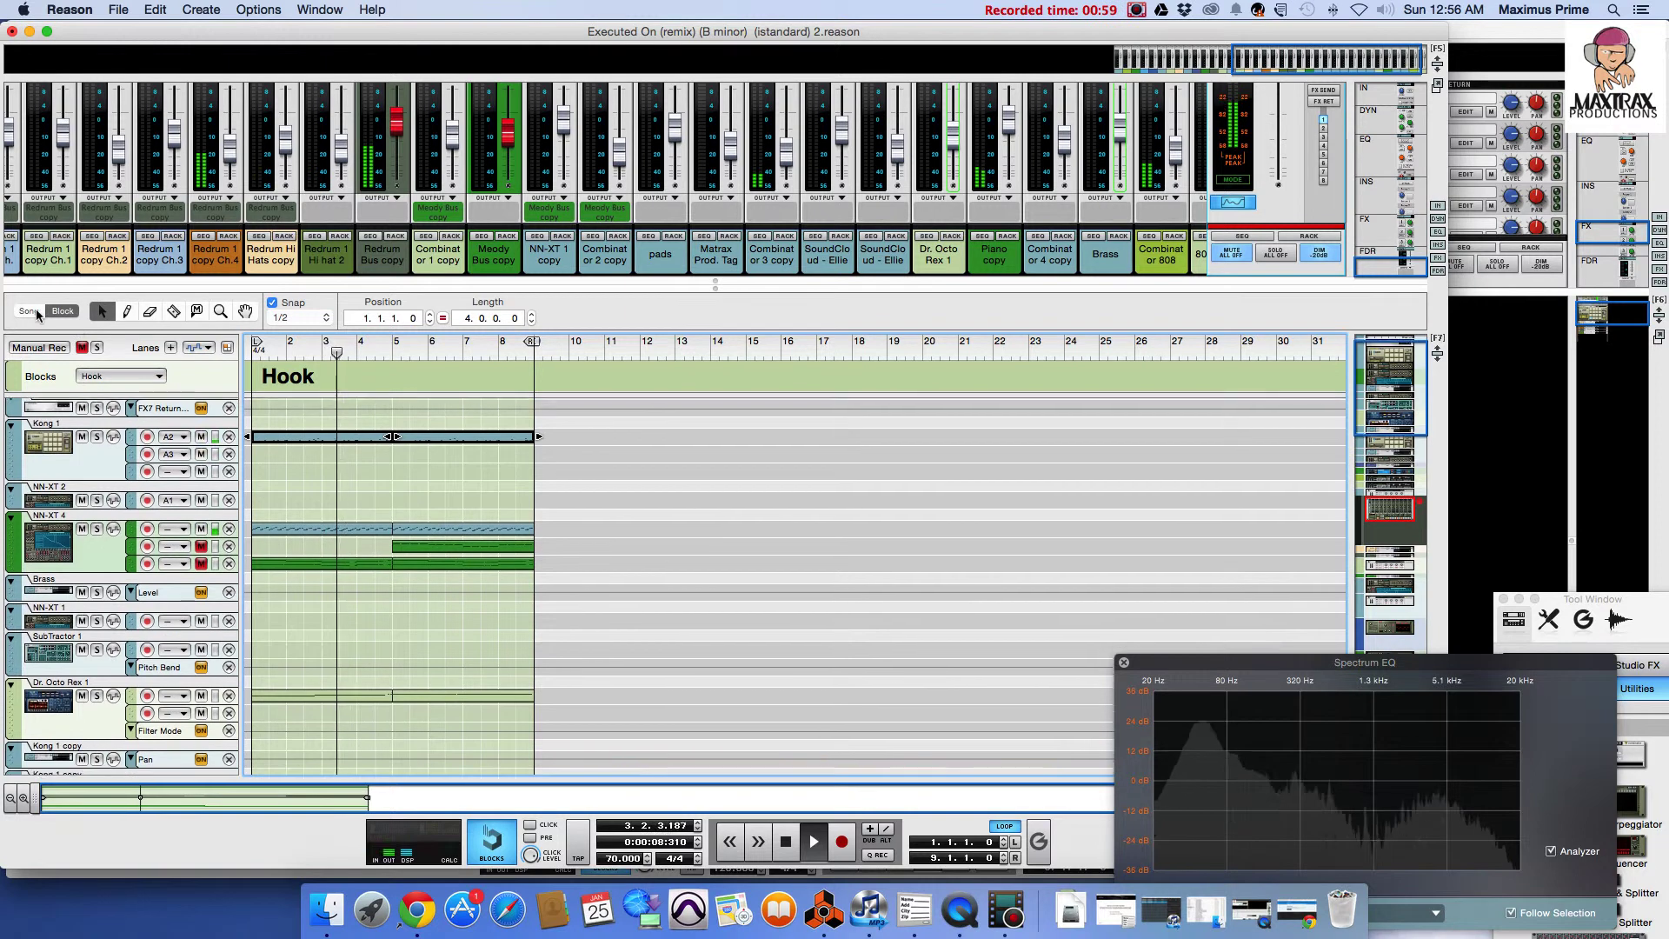
click(29, 310)
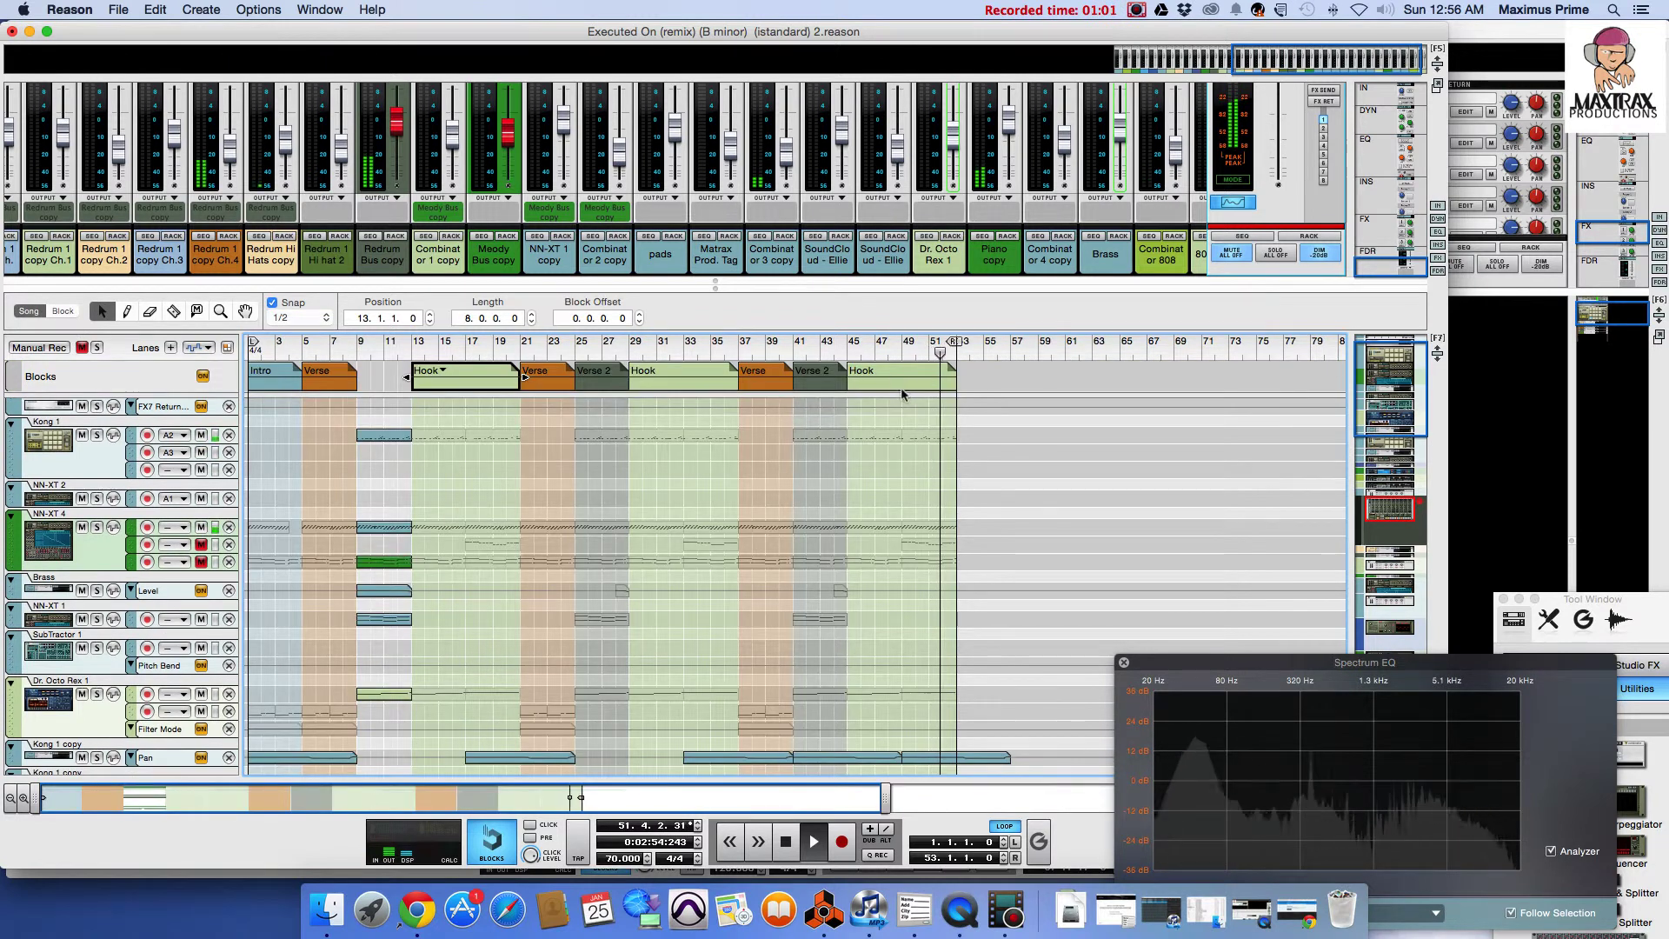
scroll(912, 442, up, 2)
scroll(909, 440, down, 3)
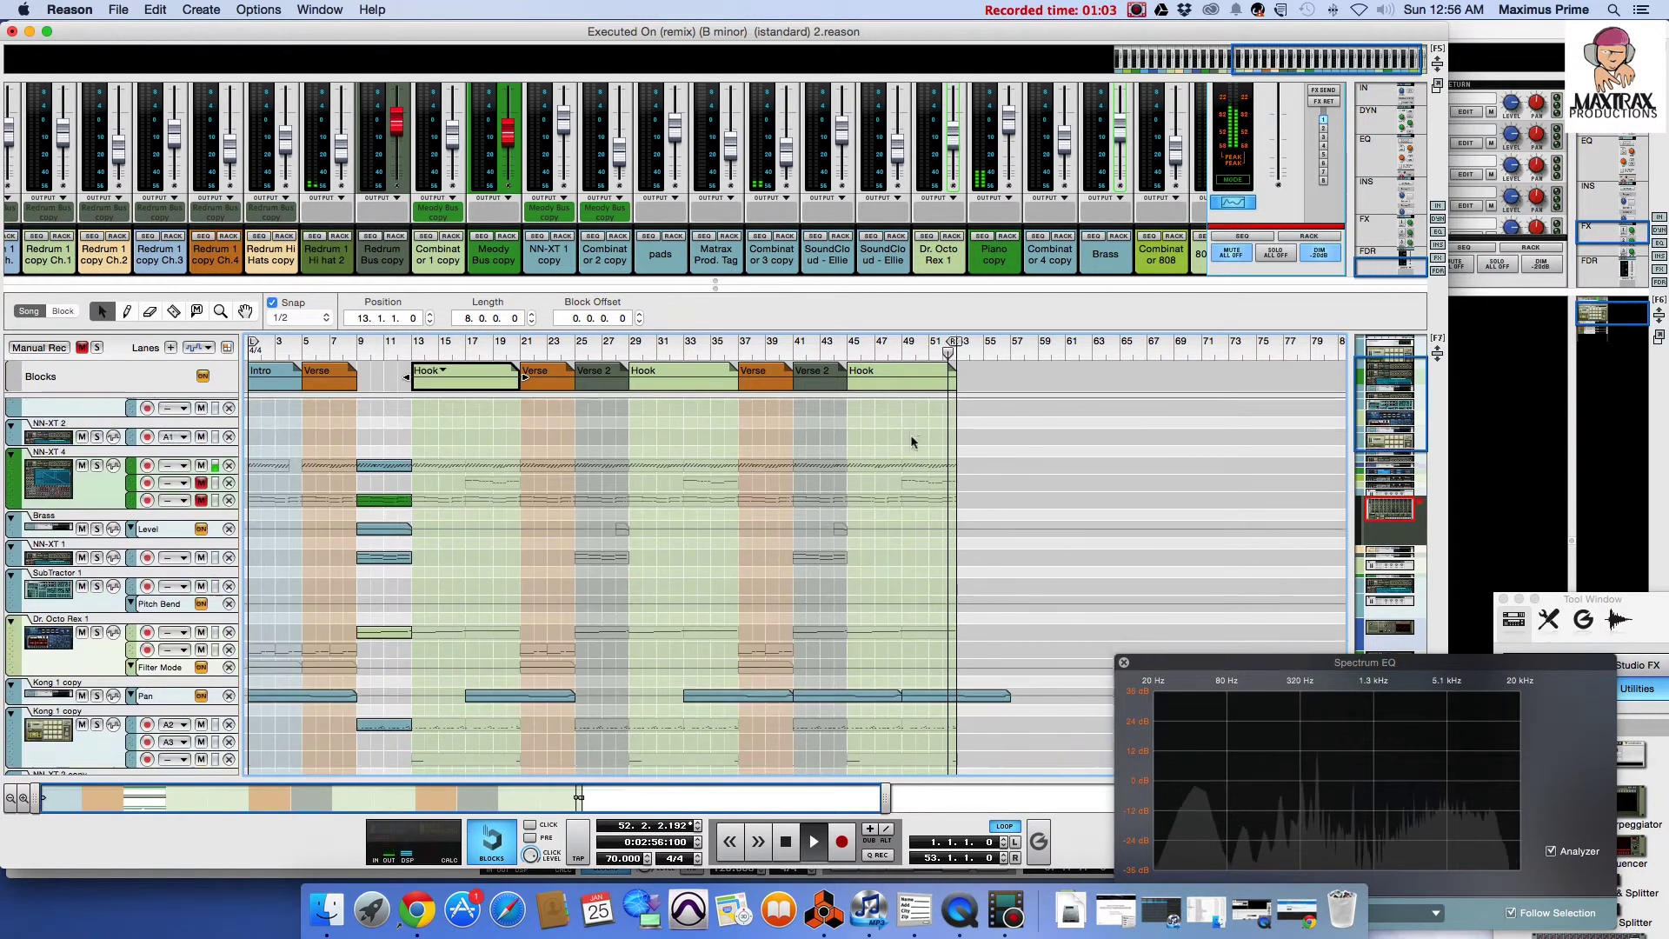
scroll(908, 440, down, 3)
scroll(908, 516, down, 3)
scroll(894, 561, down, 3)
scroll(891, 539, down, 3)
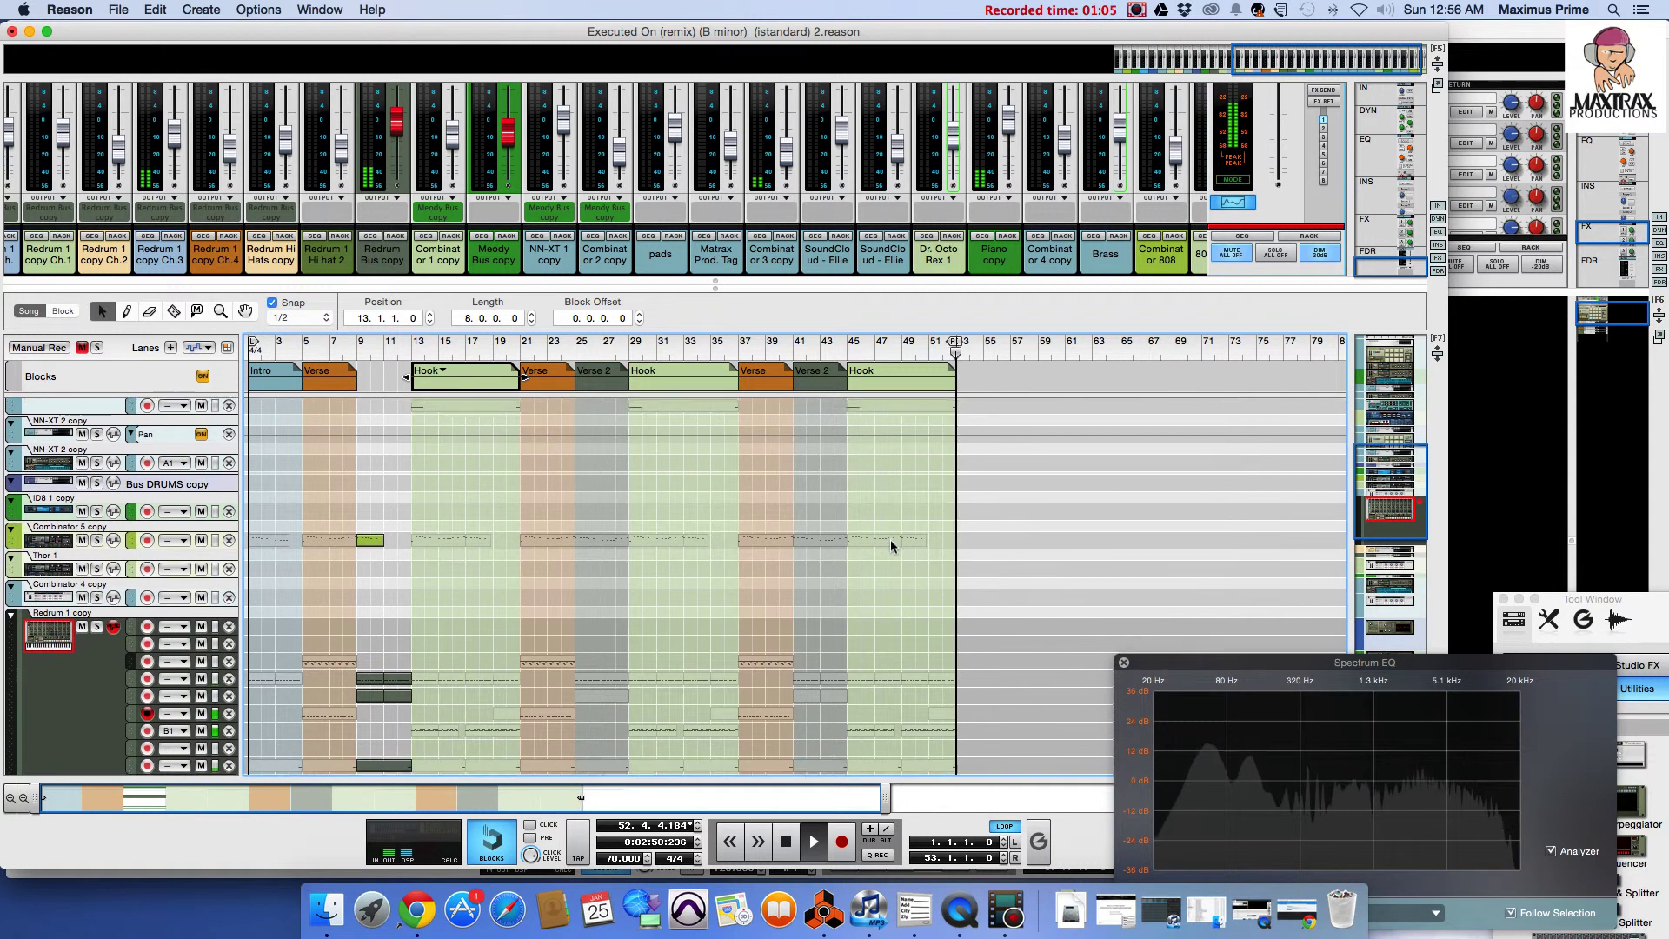
scroll(896, 598, down, 3)
scroll(812, 570, down, 3)
scroll(806, 466, down, 3)
scroll(805, 466, down, 1)
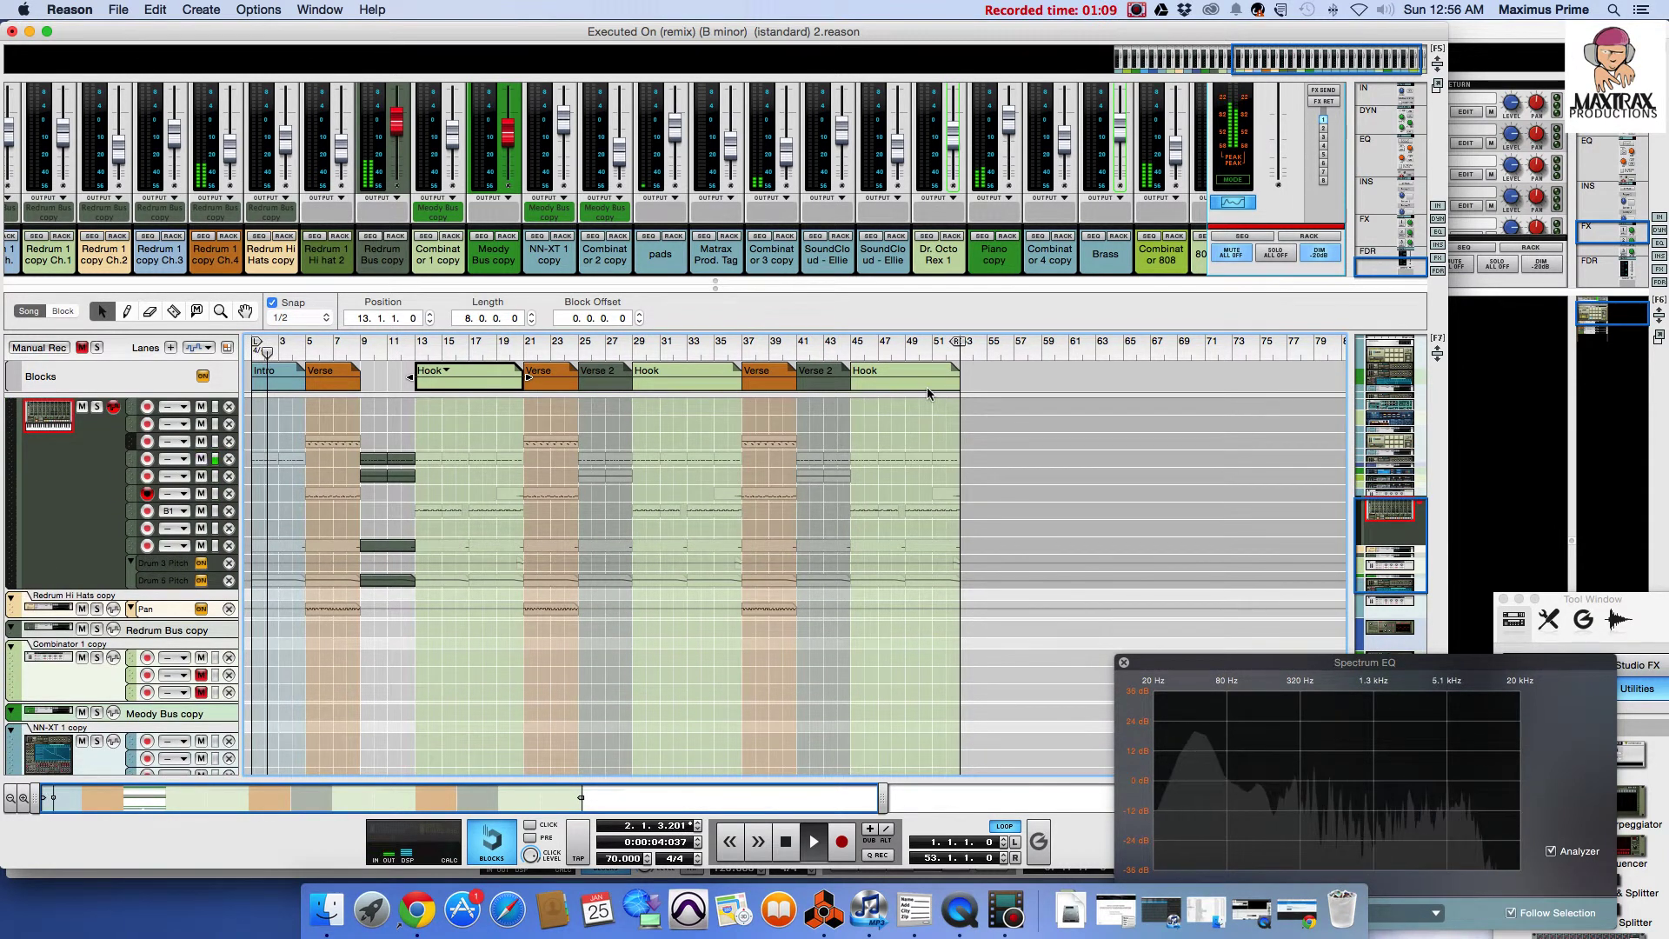
- Select the final Hook block at bar 45 and bring up its context menu
click(927, 383)
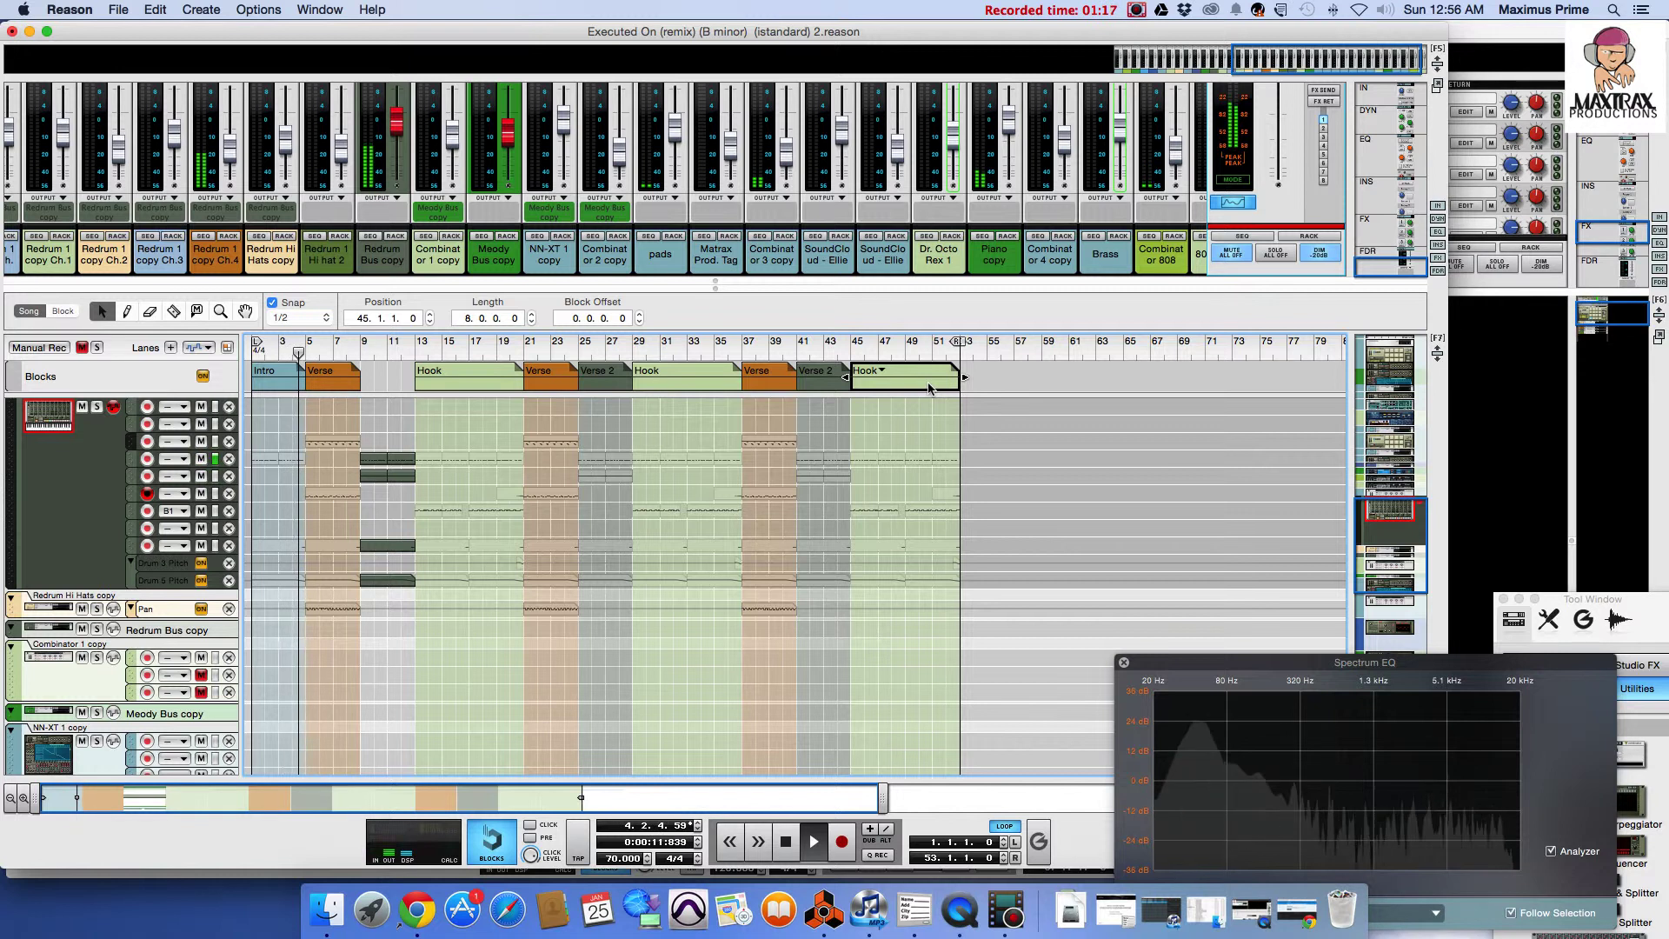
right_click(929, 388)
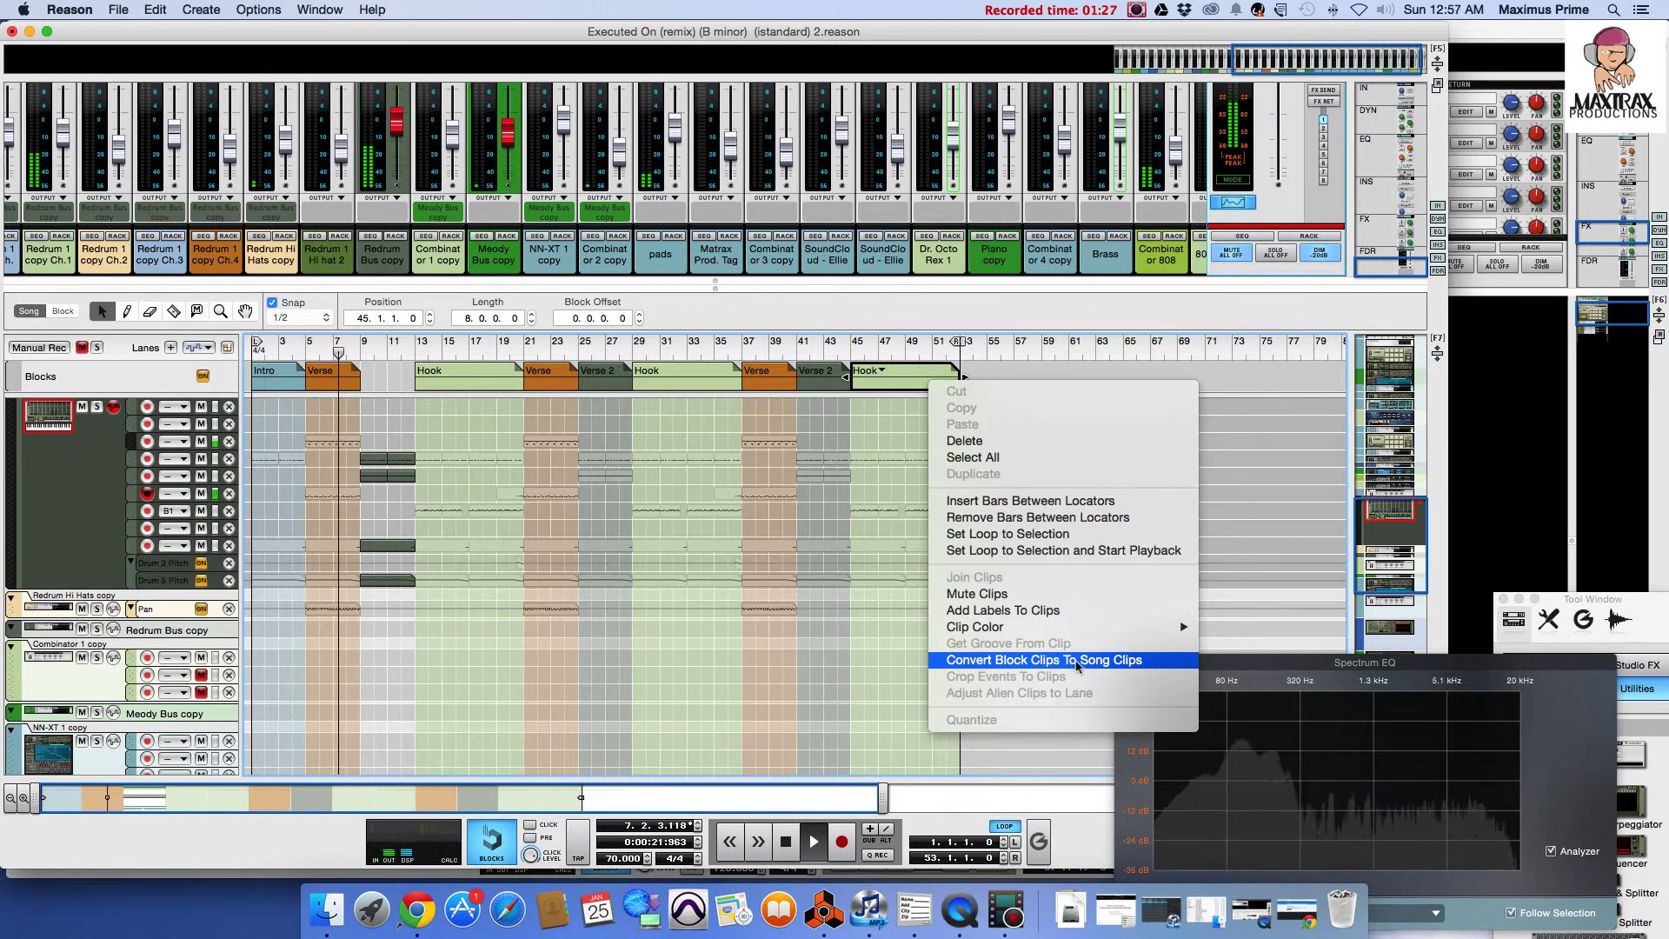
- Convert the bar-45 Hook block's clips into song clips with Convert Block Clips To Song Clips
click(1079, 662)
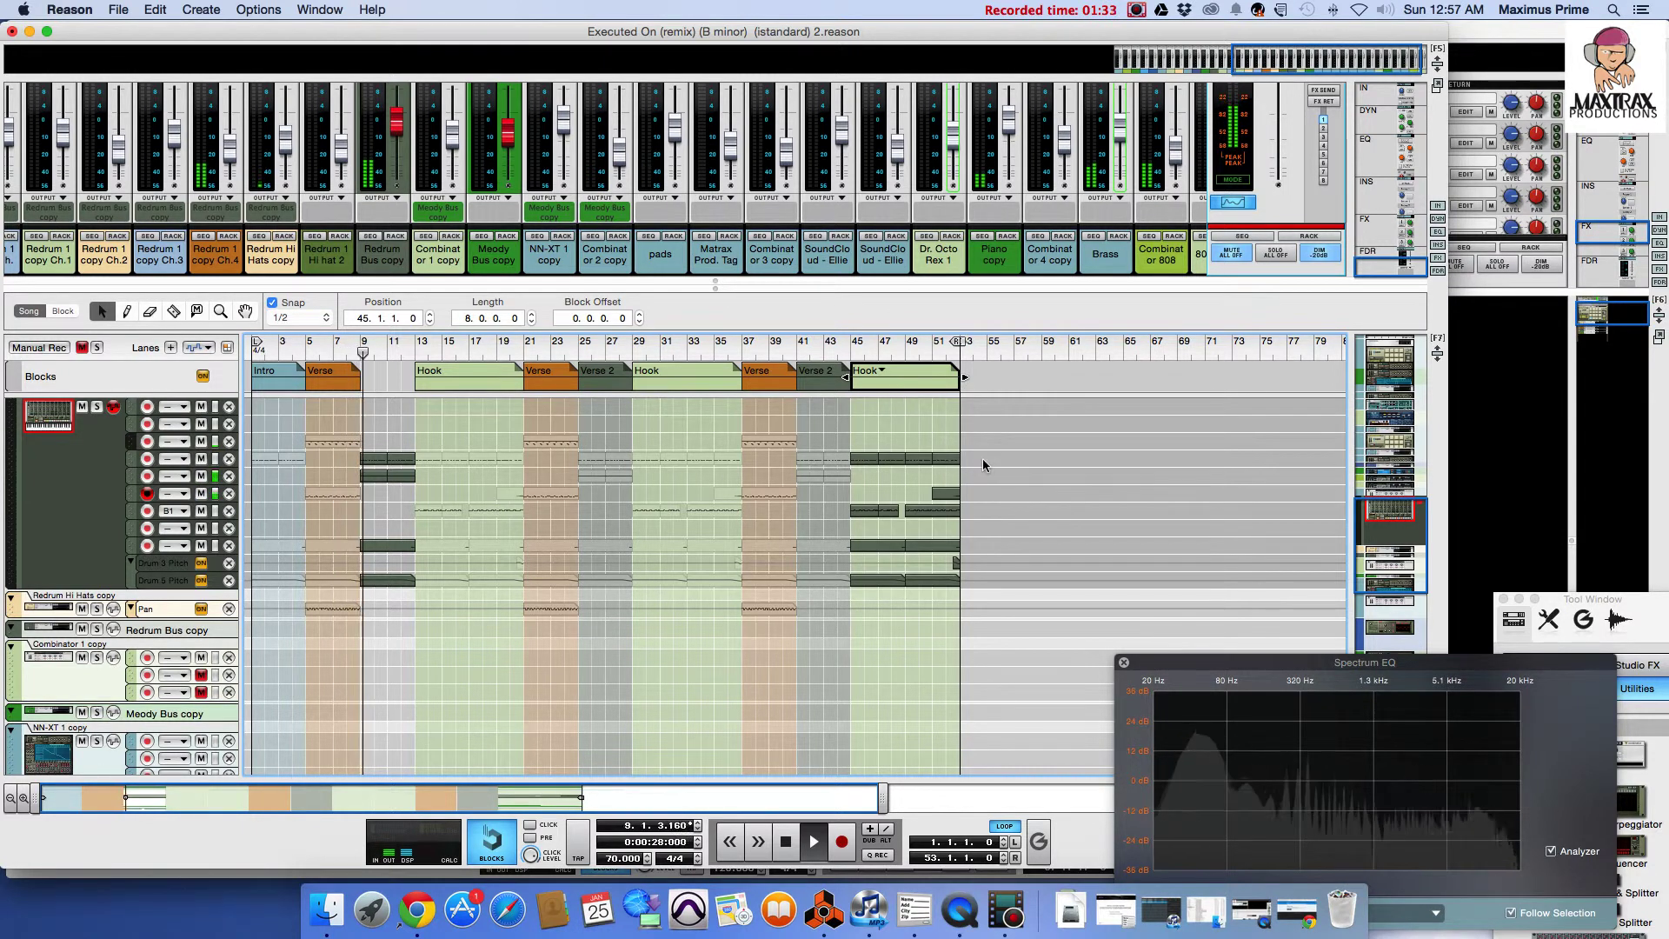
- Move the bar-49 clip back to bar 45, then delete the final Hook block
drag(982, 465, 926, 458)
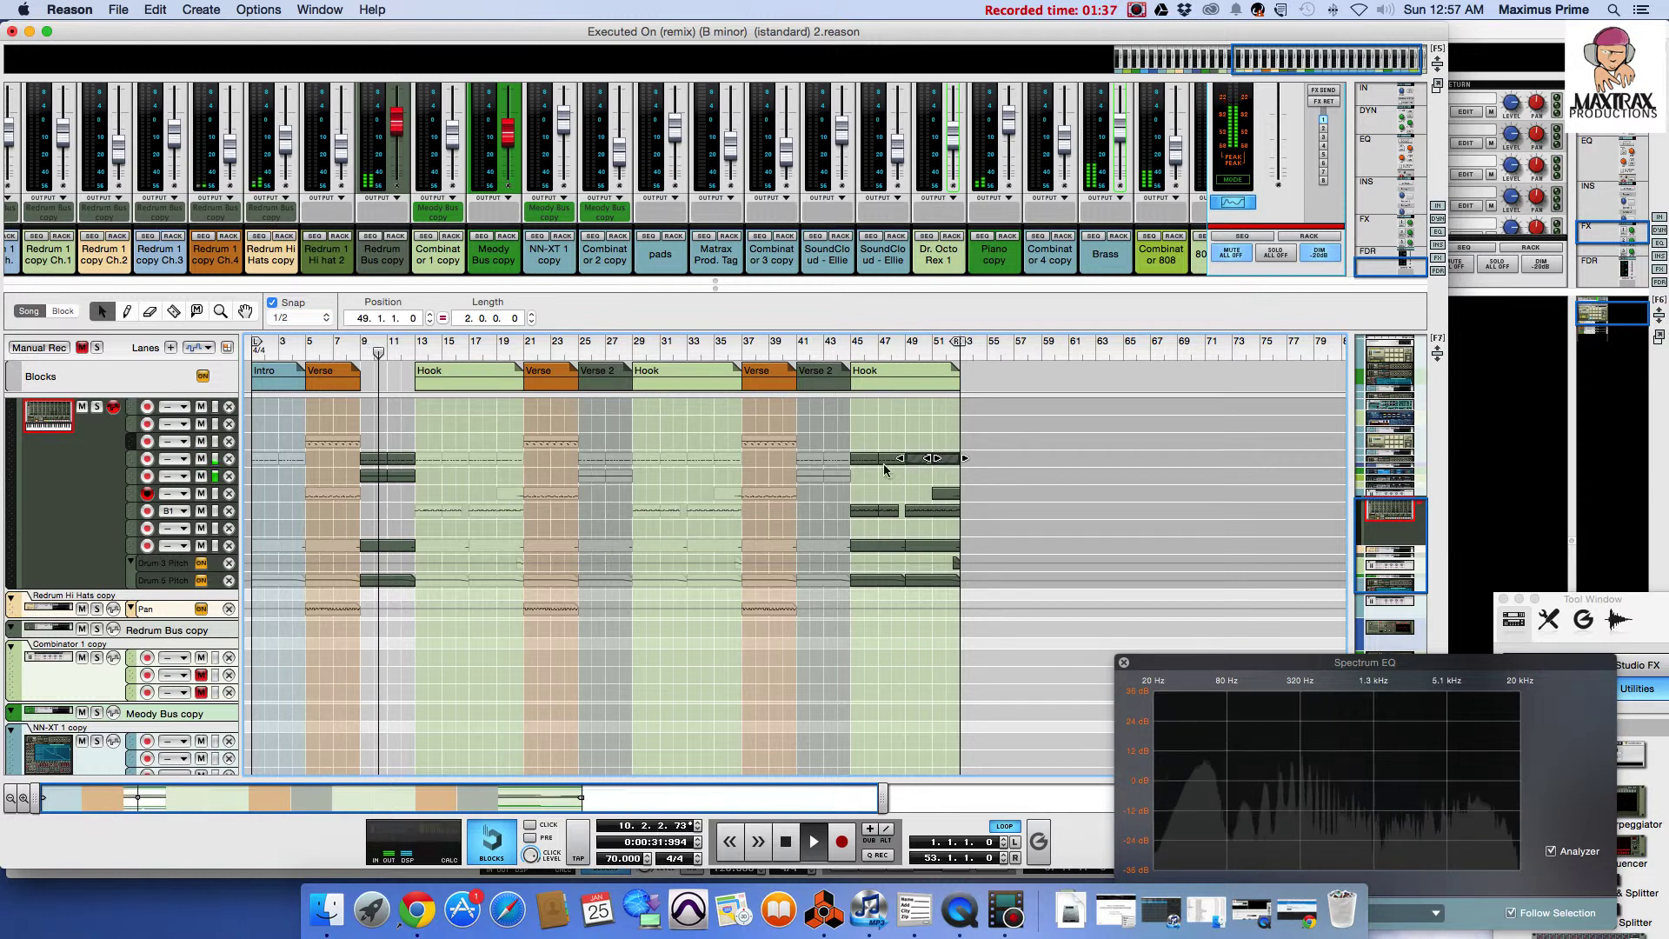
drag(913, 458, 858, 458)
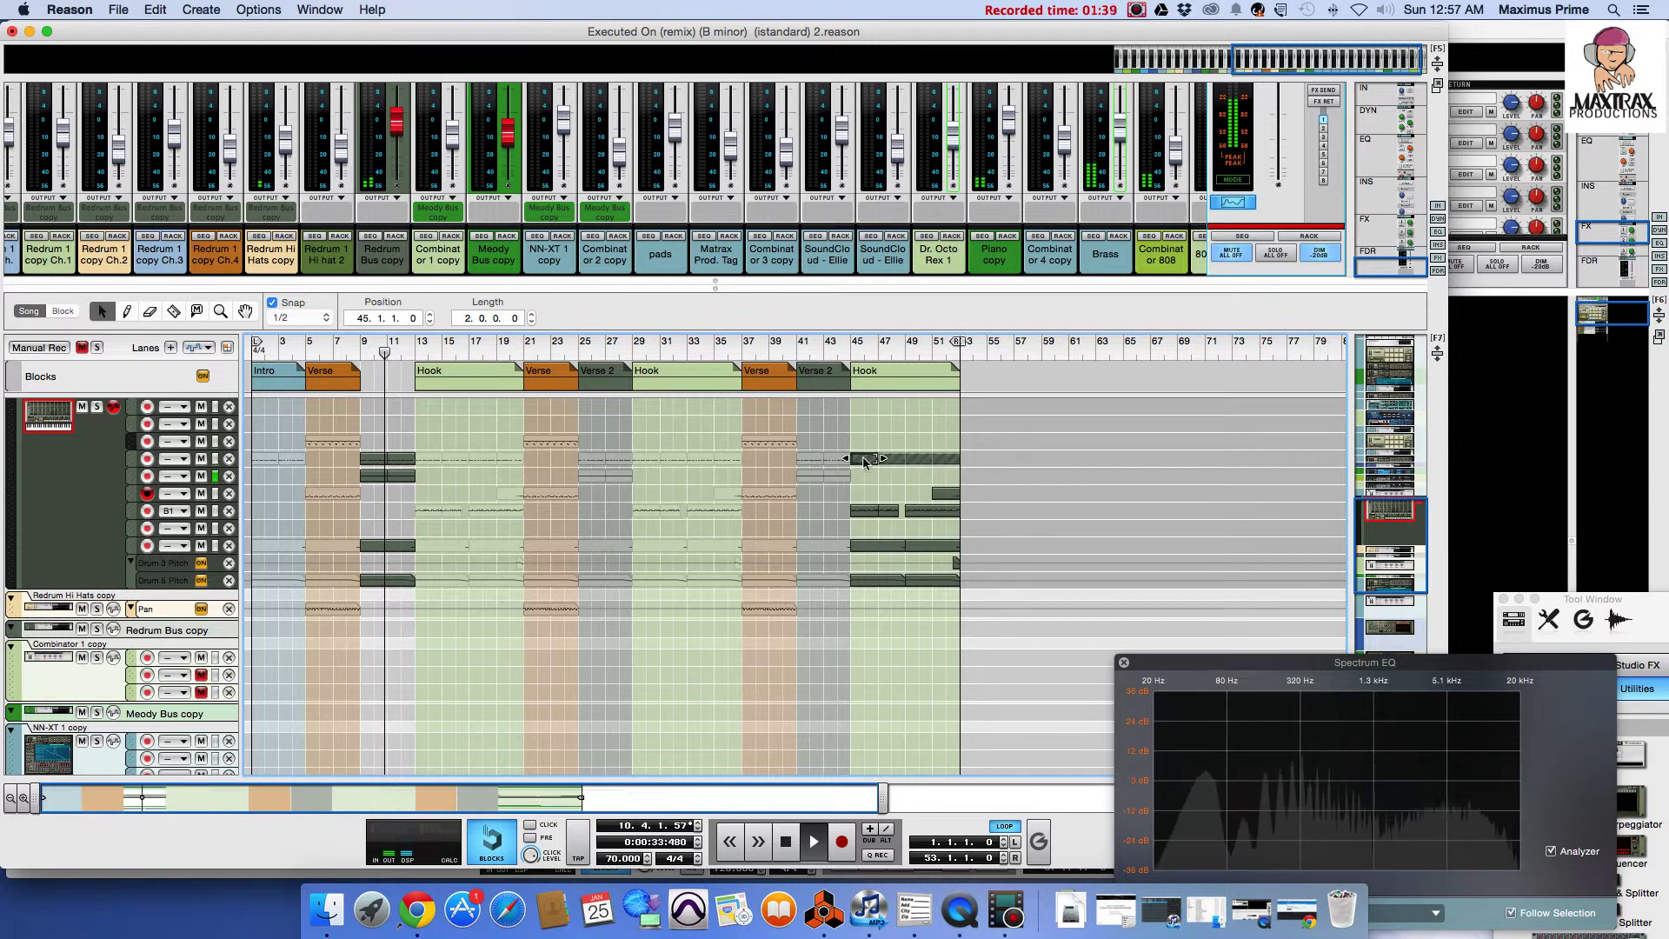
click(901, 388)
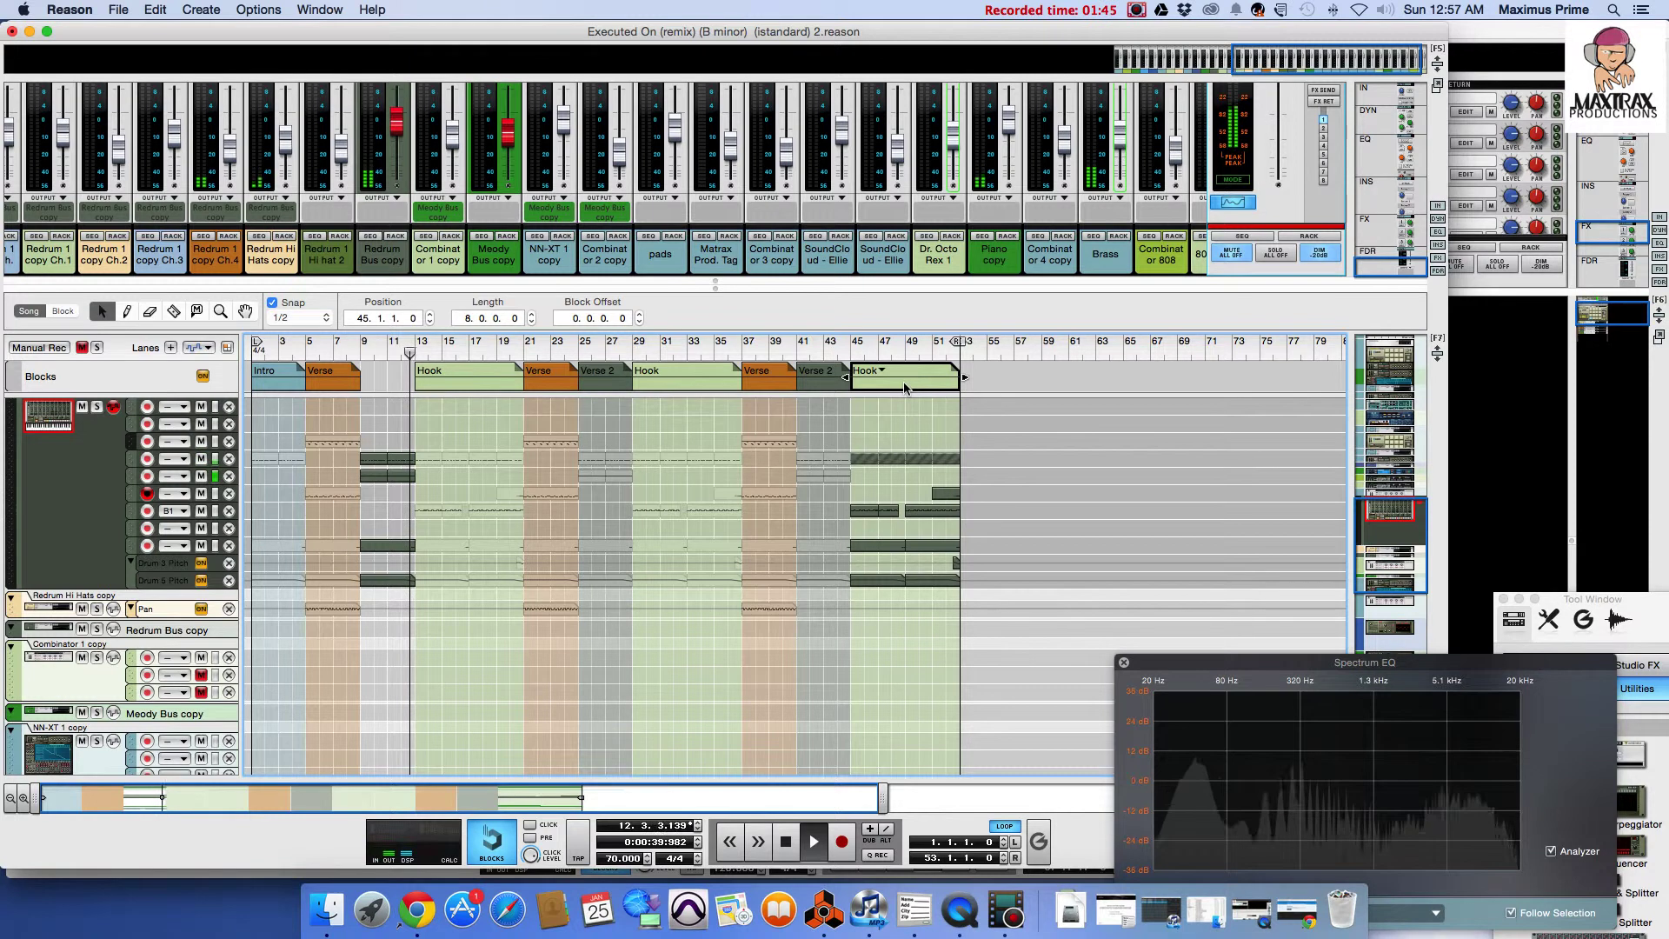
key(Delete)
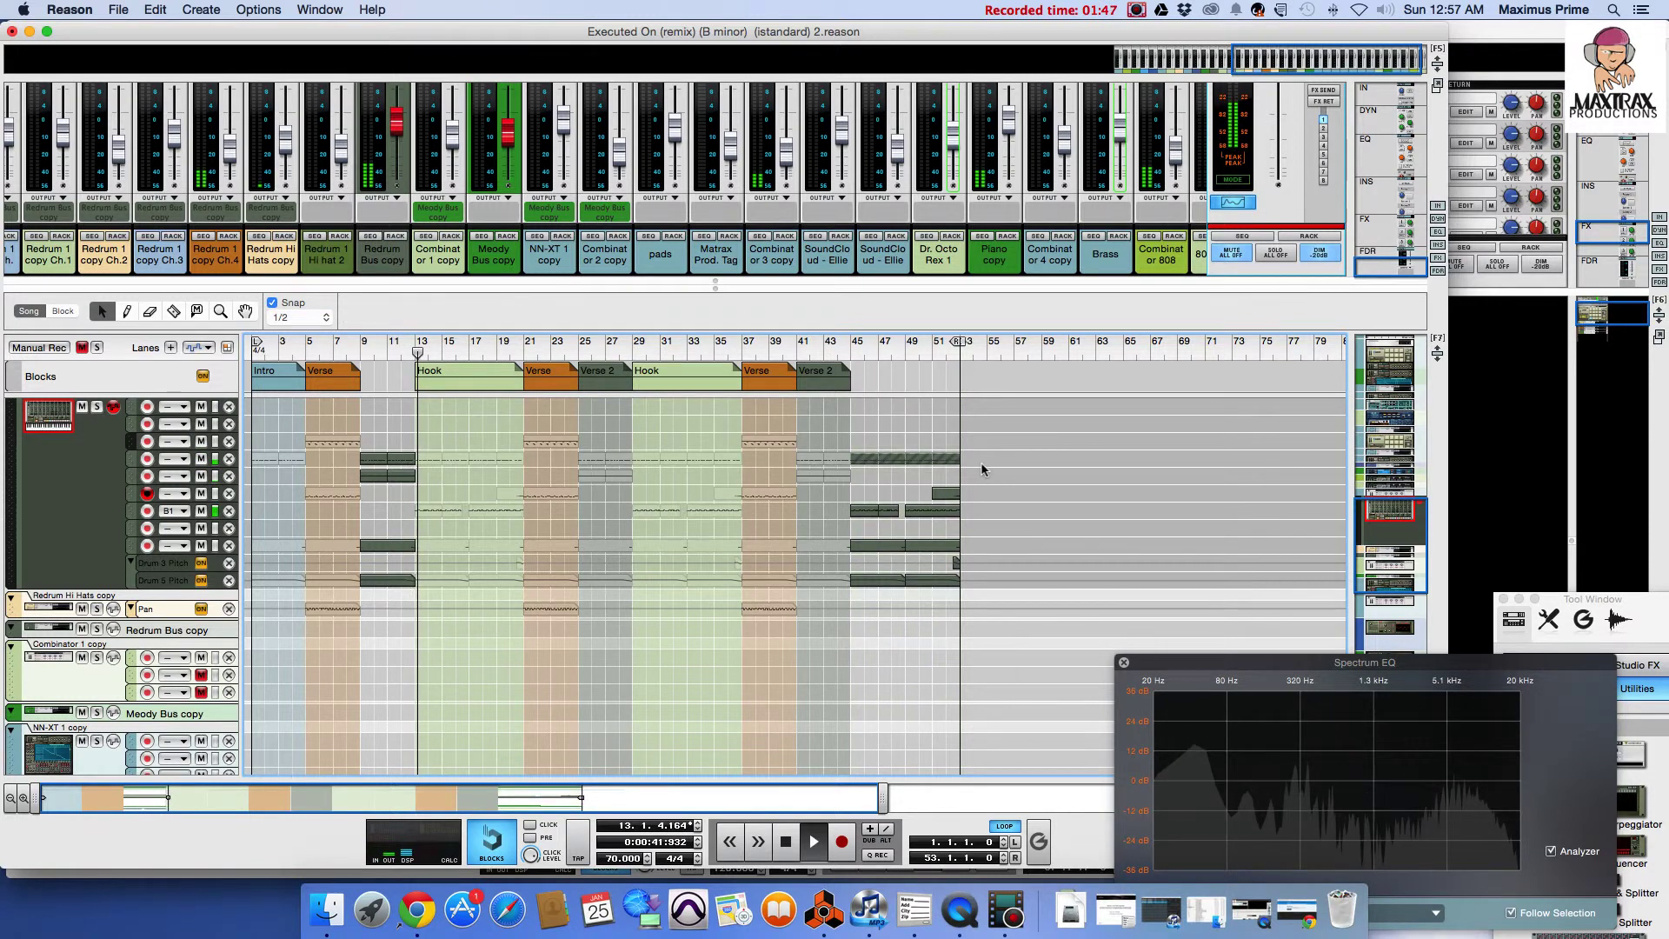
scroll(980, 461, up, 5)
scroll(982, 470, up, 3)
scroll(982, 469, up, 3)
scroll(982, 470, up, 3)
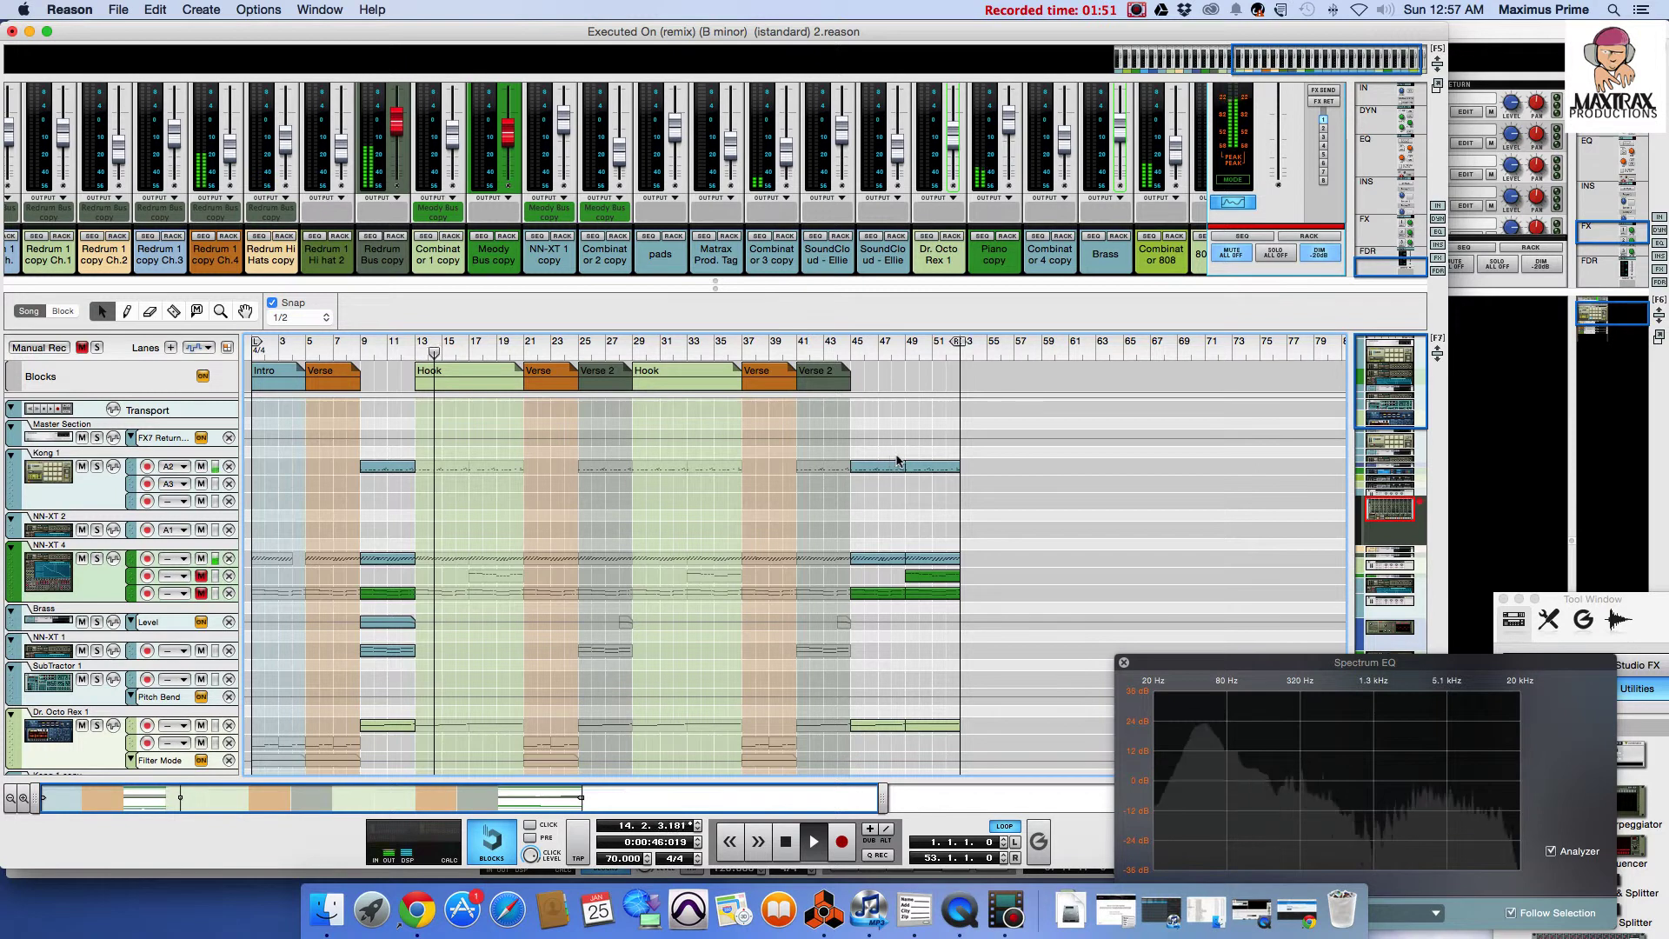
scroll(894, 462, down, 5)
scroll(898, 461, down, 3)
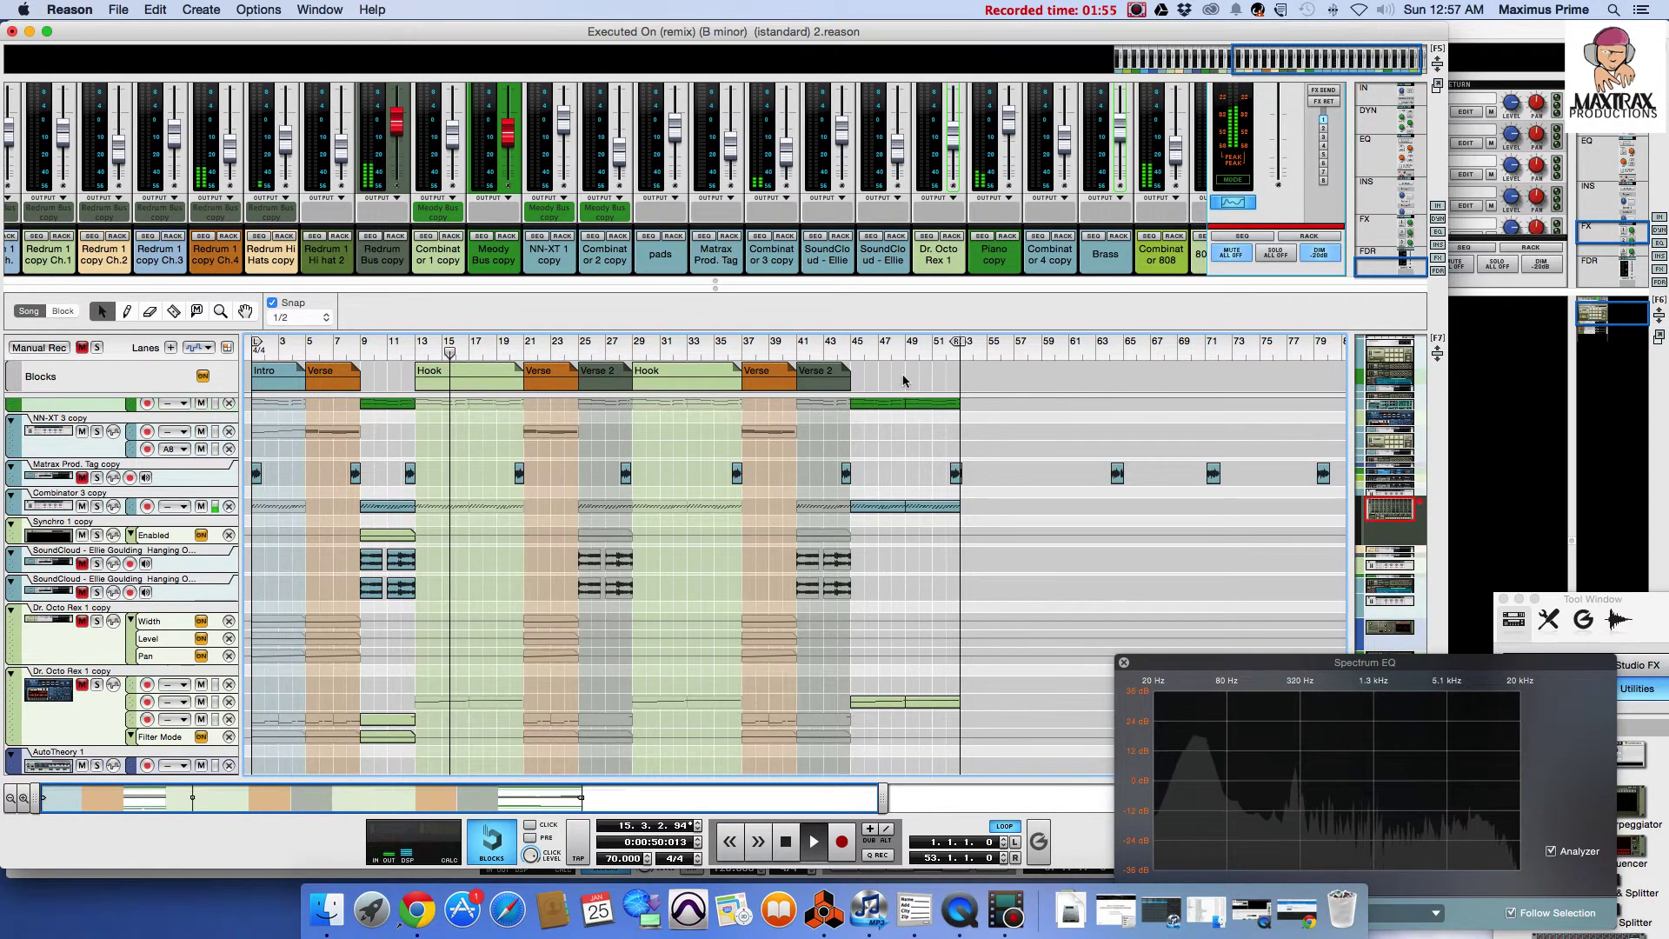
scroll(899, 419, up, 2)
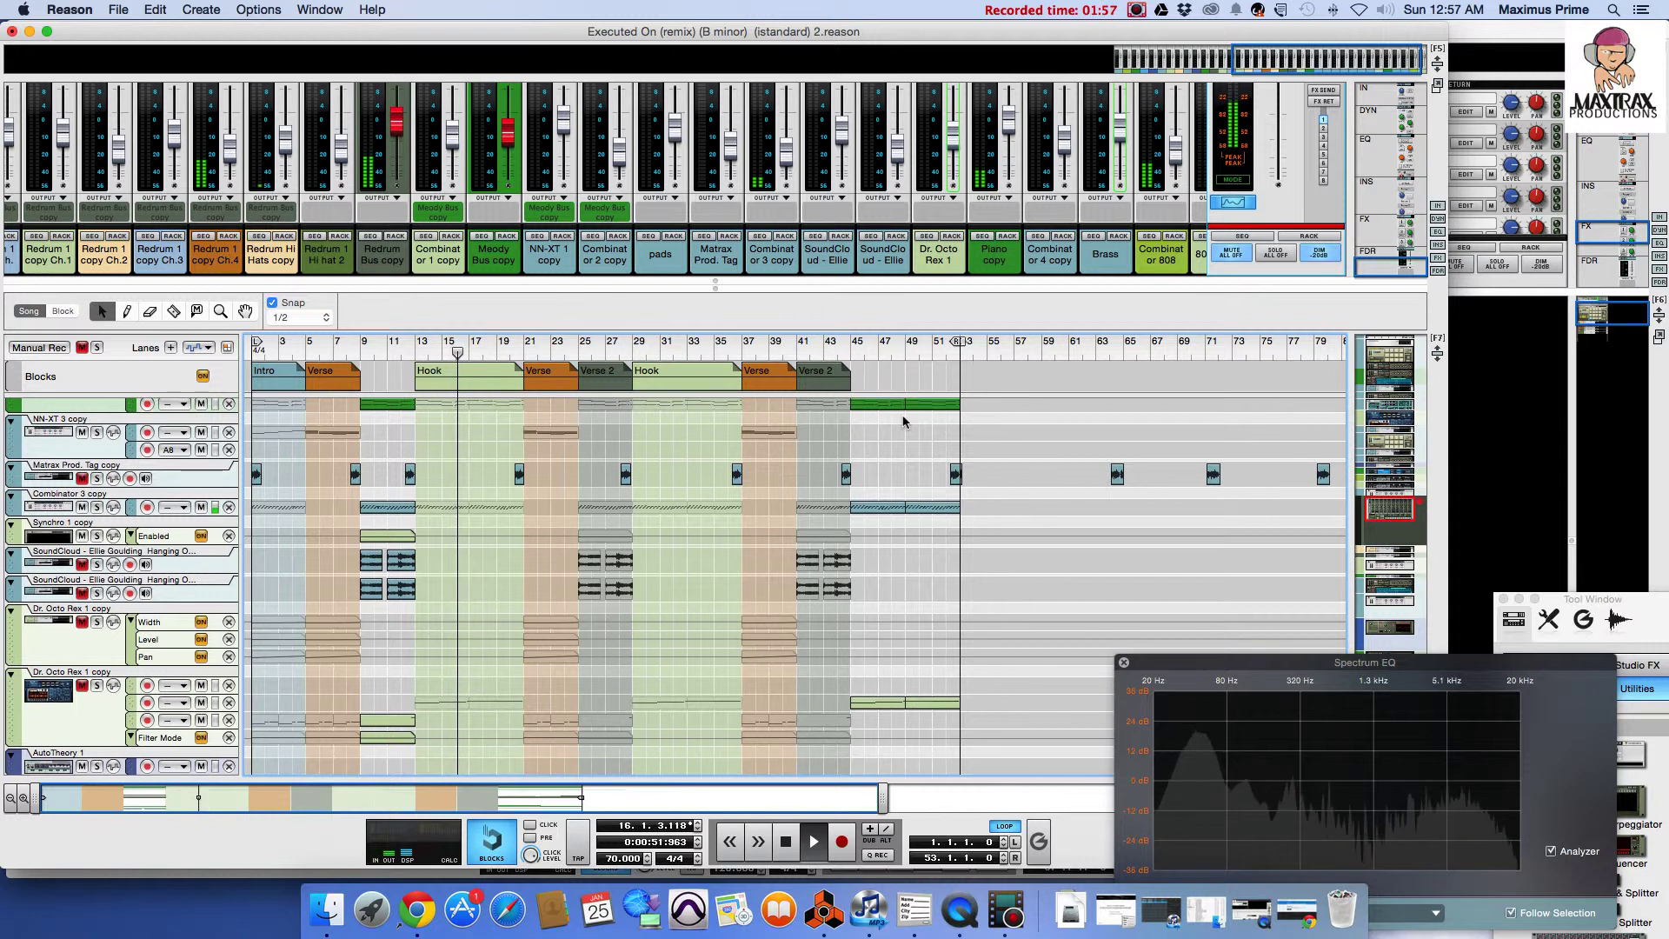
scroll(901, 422, up, 3)
scroll(918, 479, up, 3)
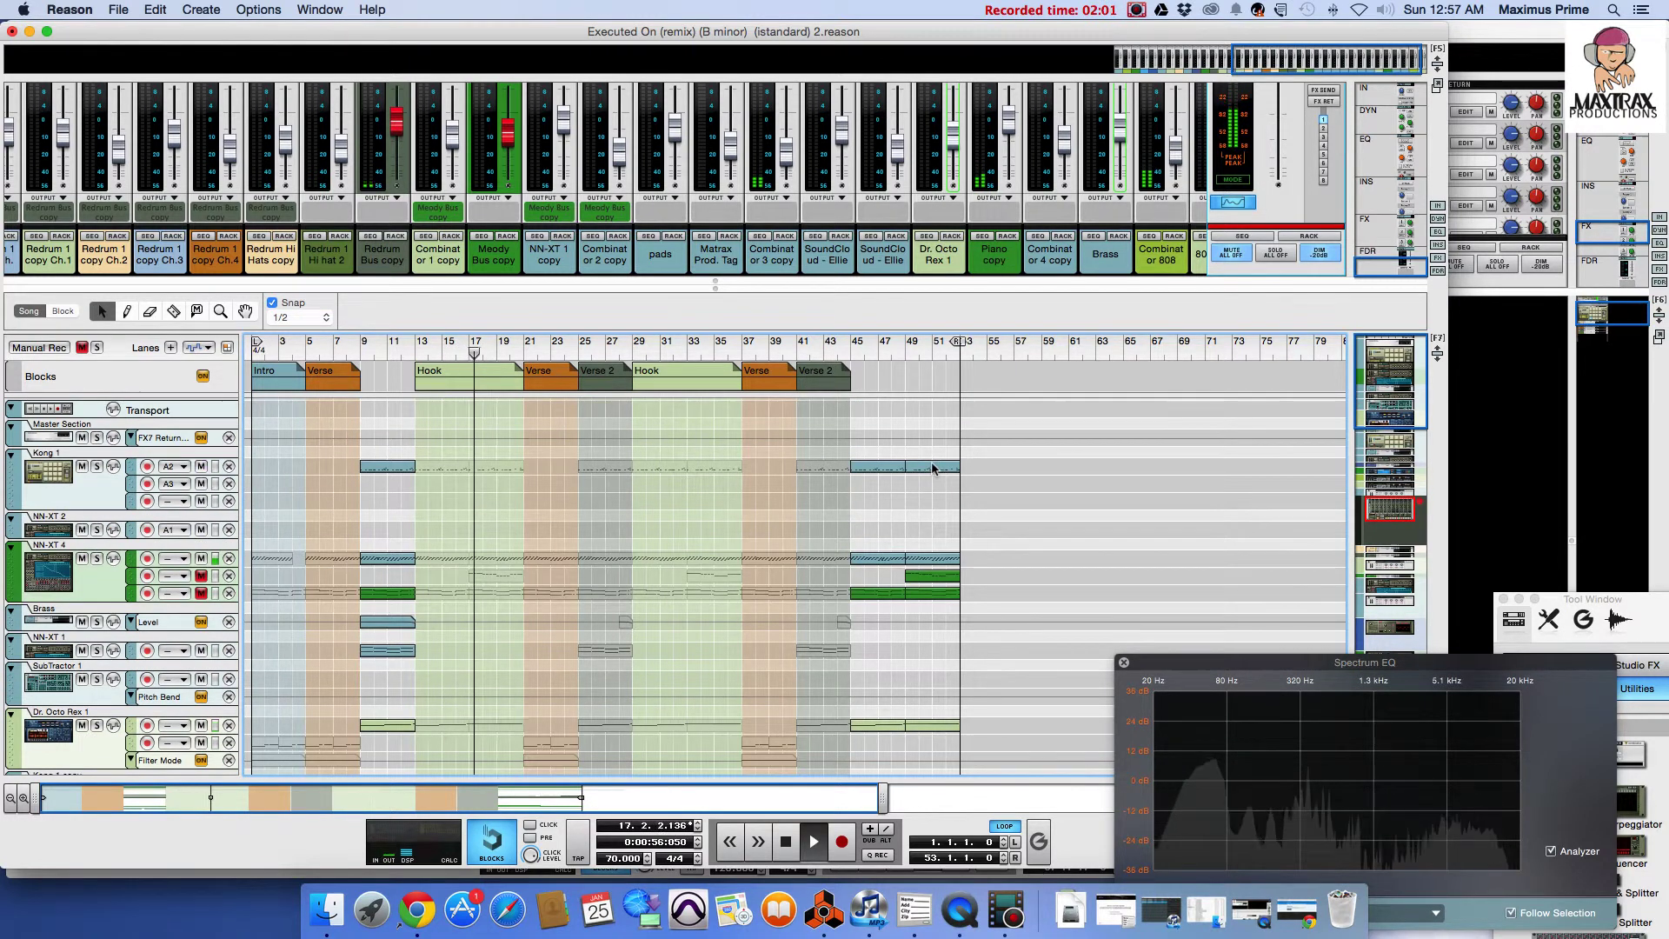
- Drag the Kong 1 clip from bar 49 so its position reads 45.1.1.0
click(948, 469)
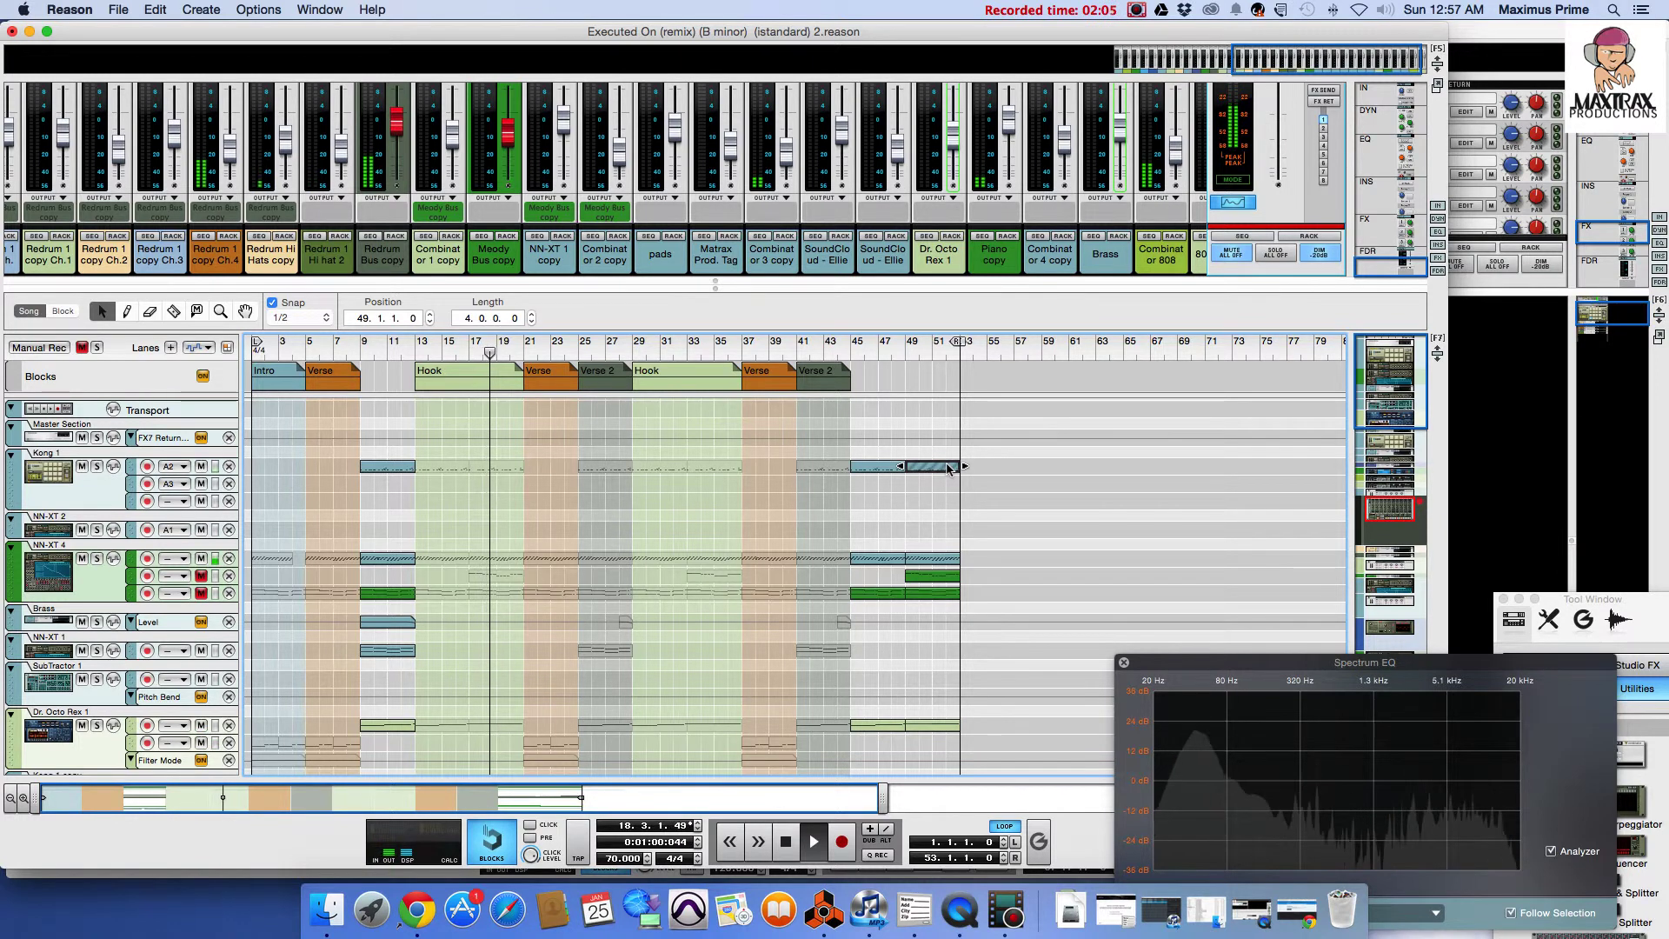
drag(908, 466, 853, 467)
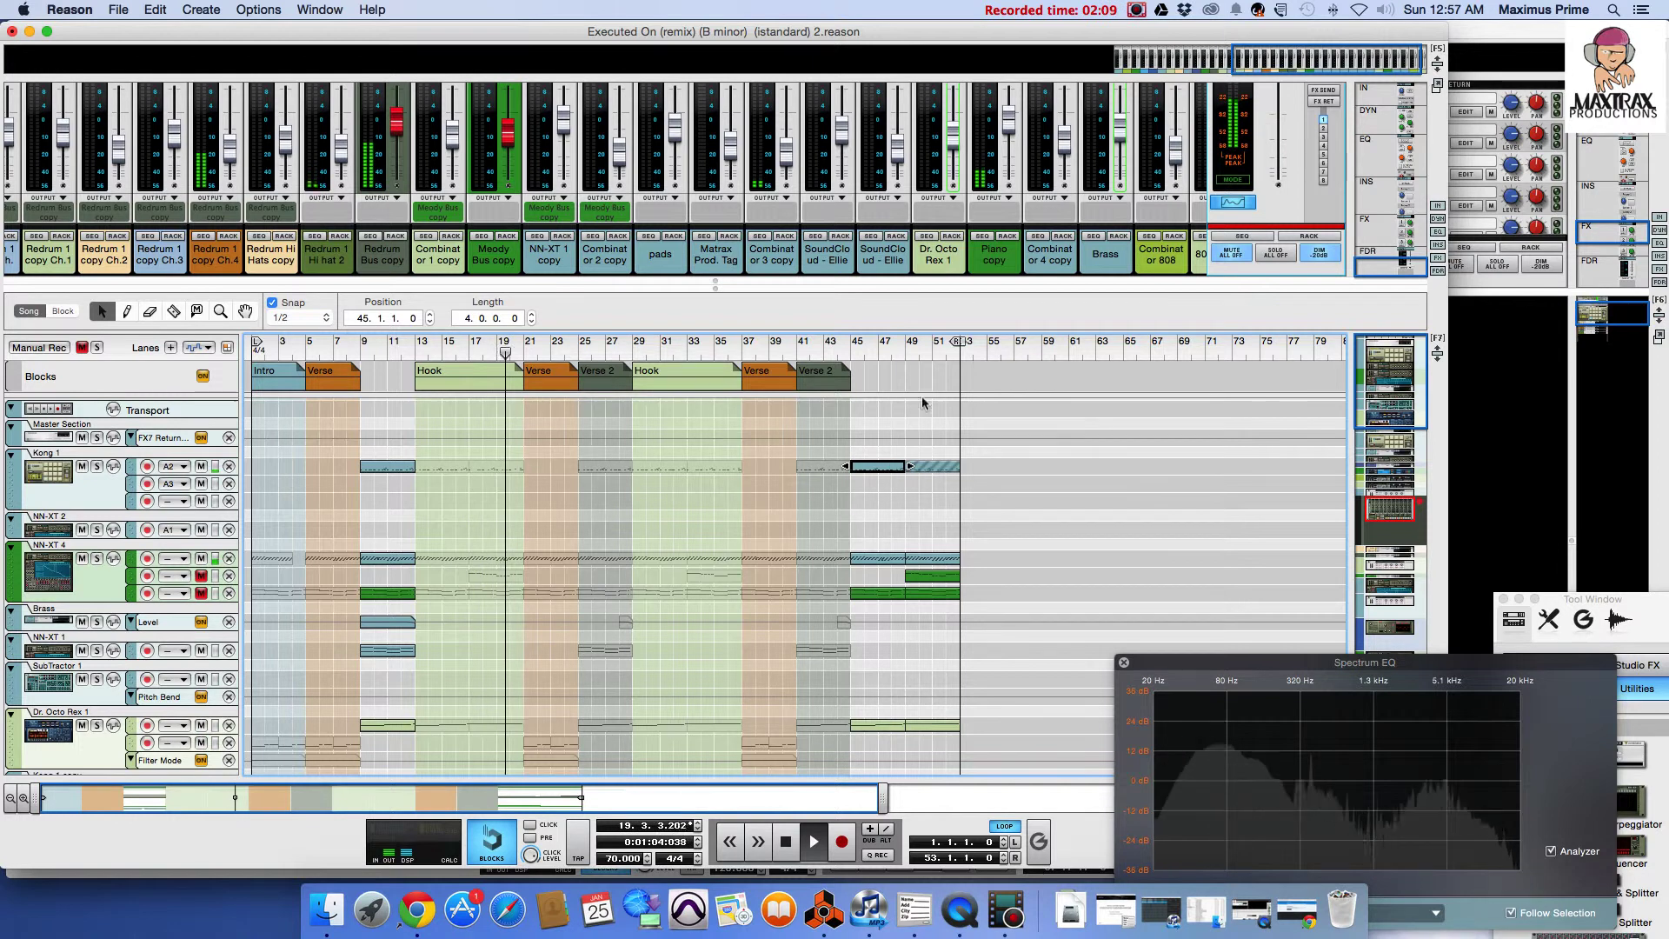
click(128, 313)
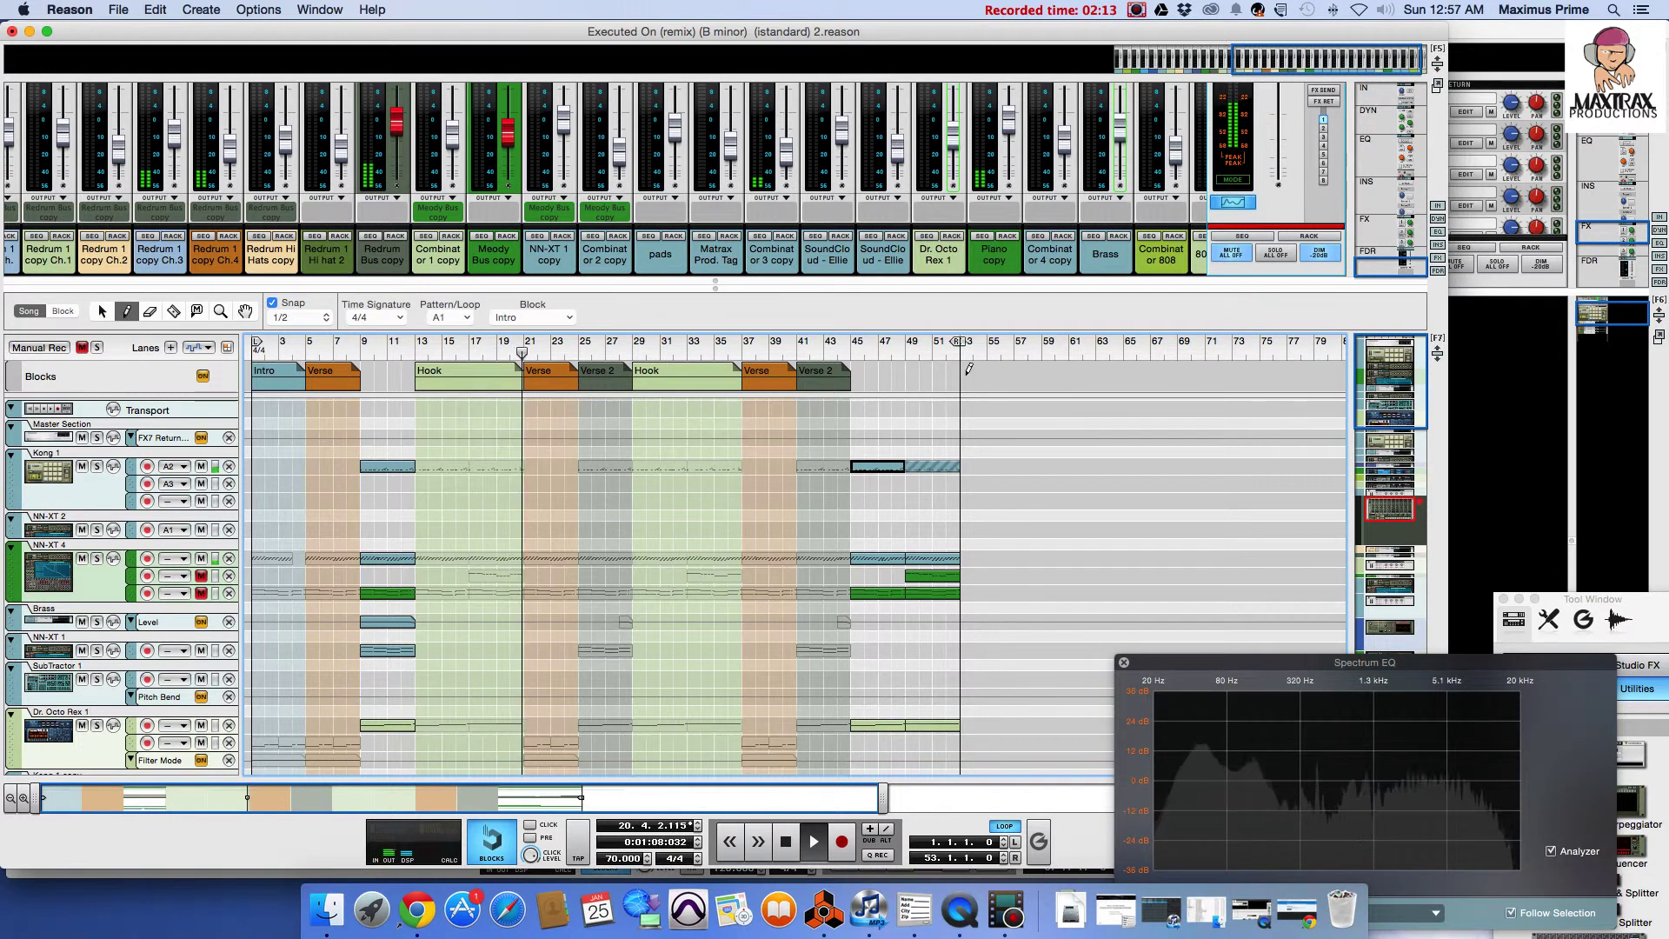
- Draw a new Intro block in the Blocks lane and snap it to start at bar 53
drag(962, 371, 1101, 373)
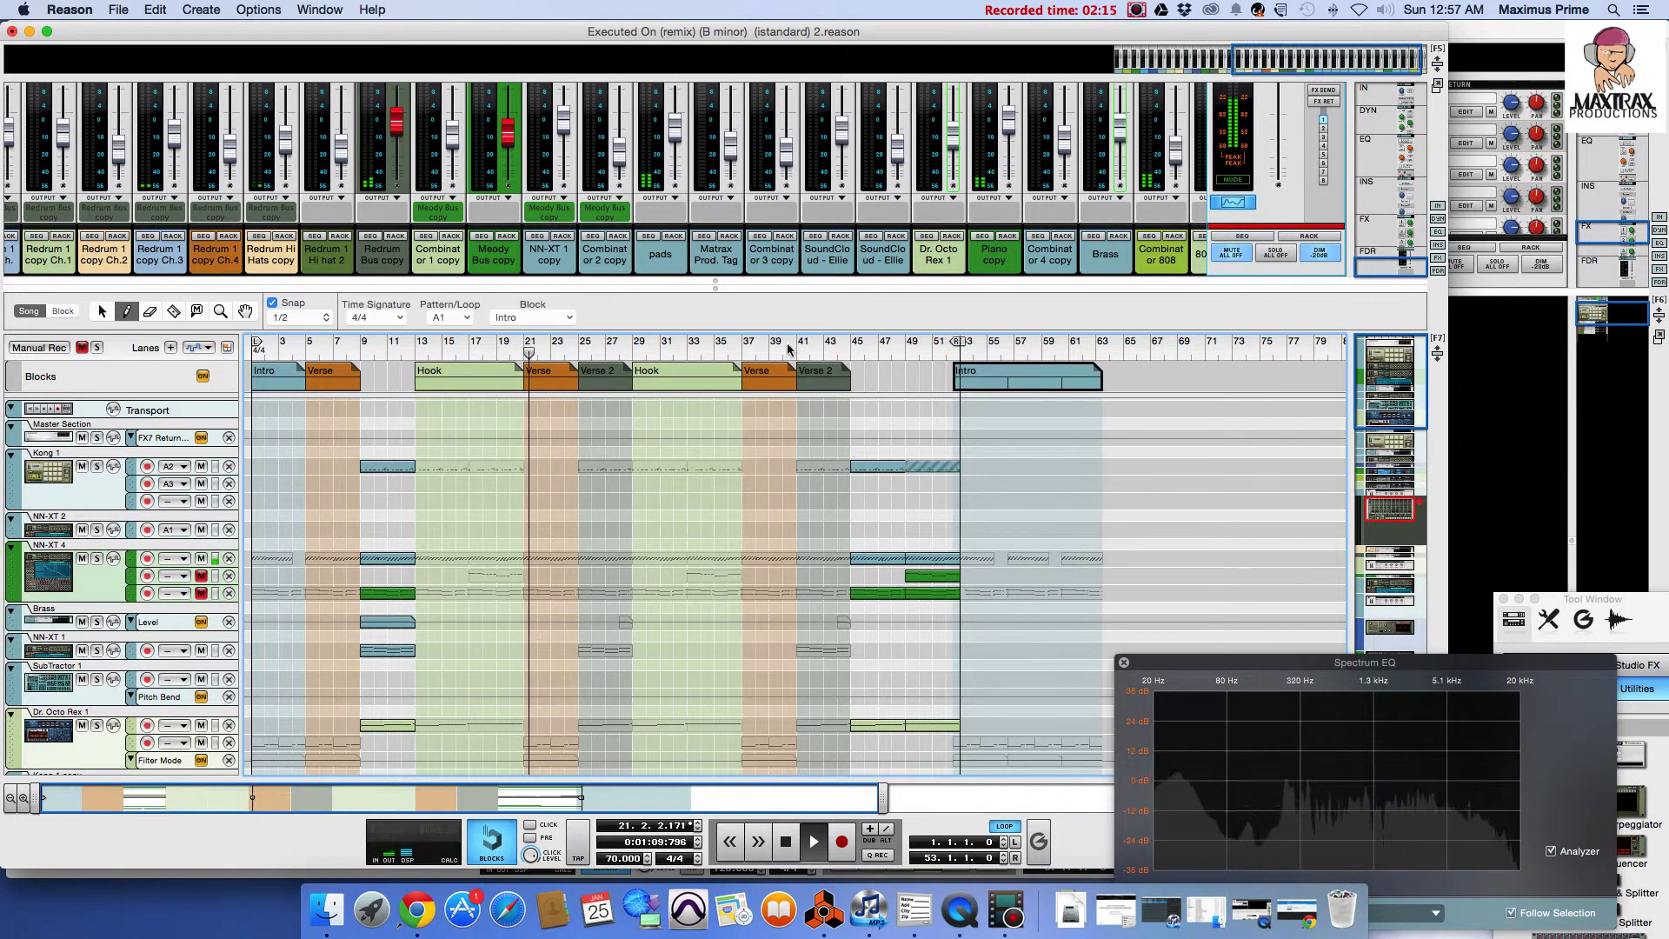
click(101, 311)
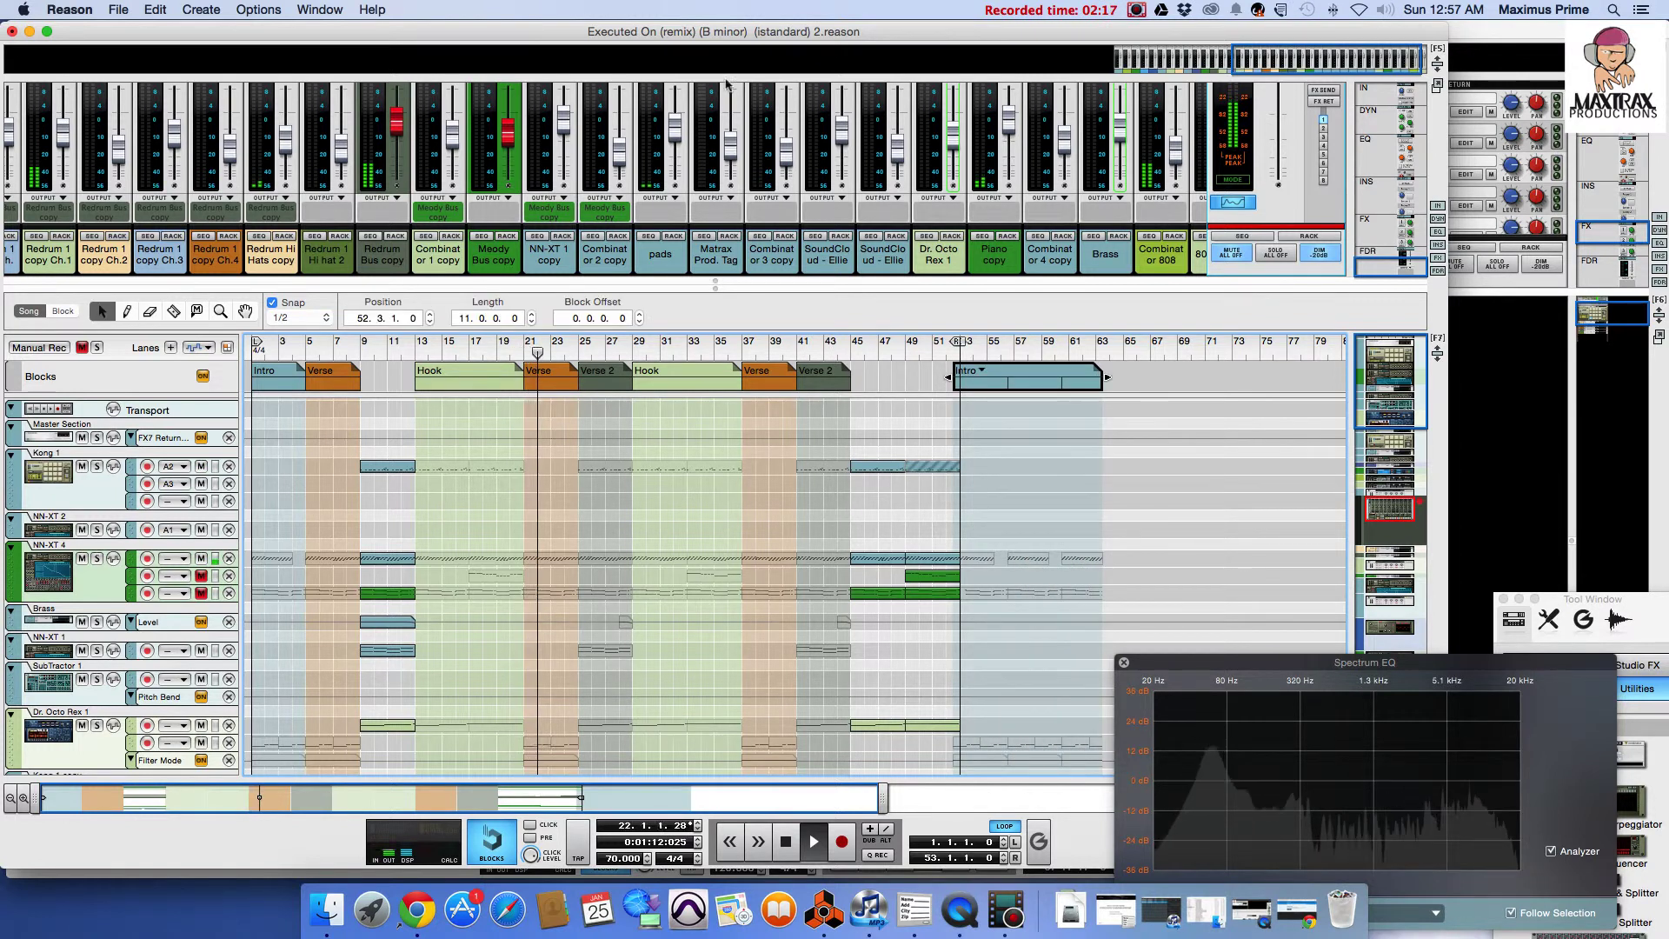
drag(1002, 383, 1014, 385)
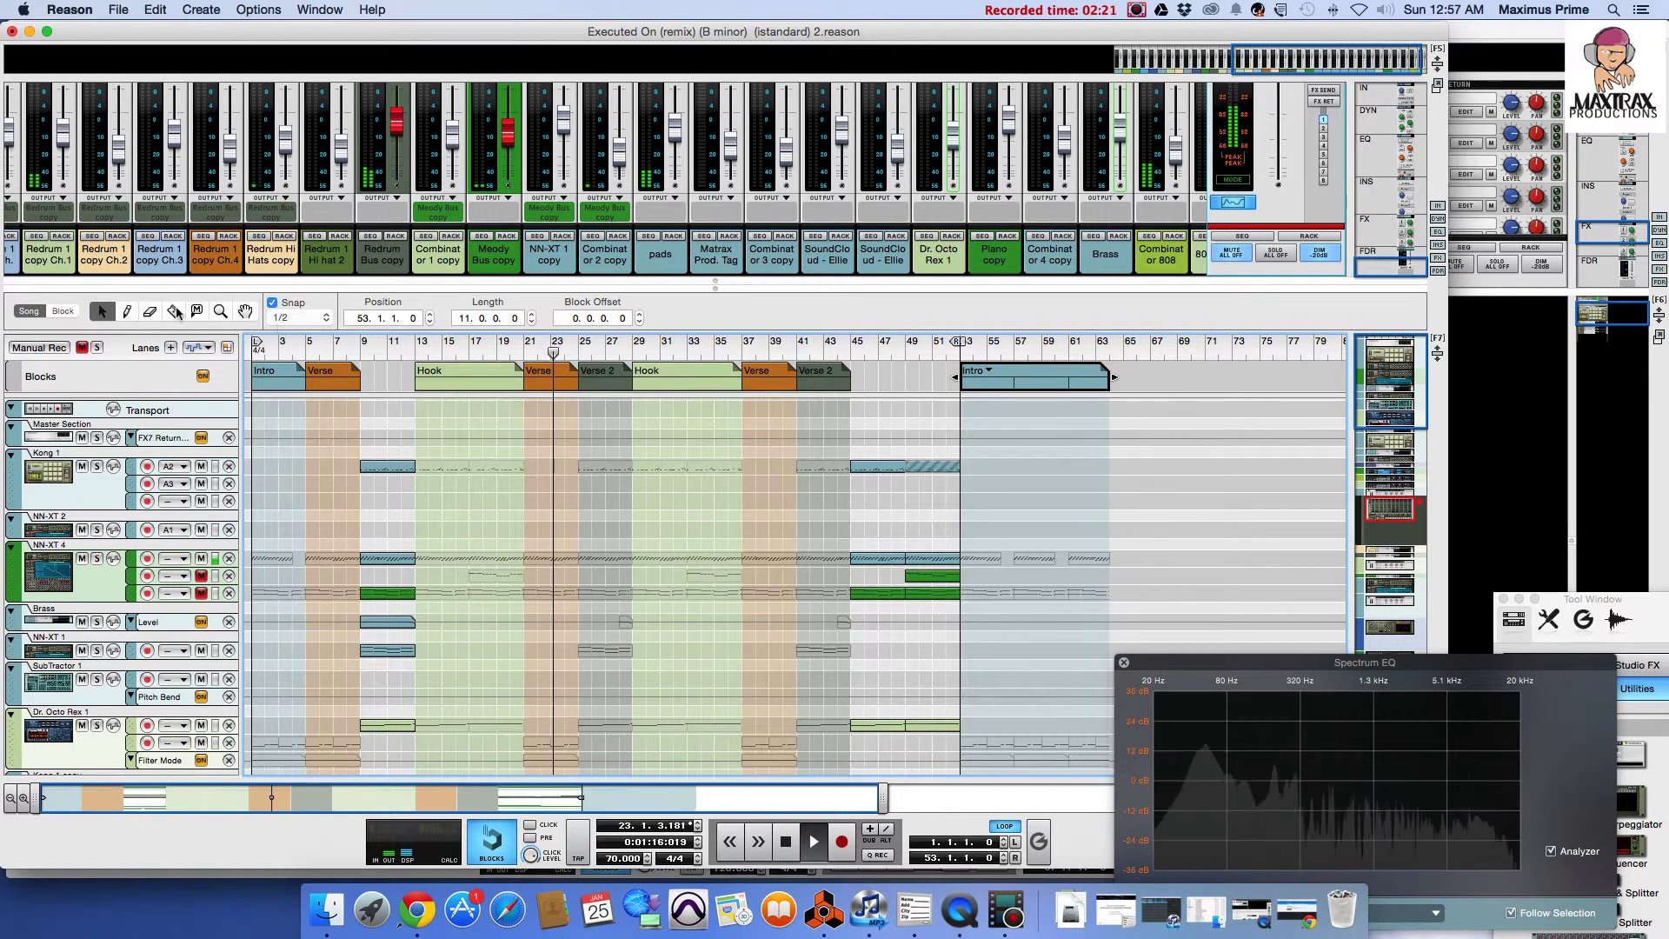
- Razor the Intro block twice into three blocks, then open the first block's name list
key(r)
click(1014, 376)
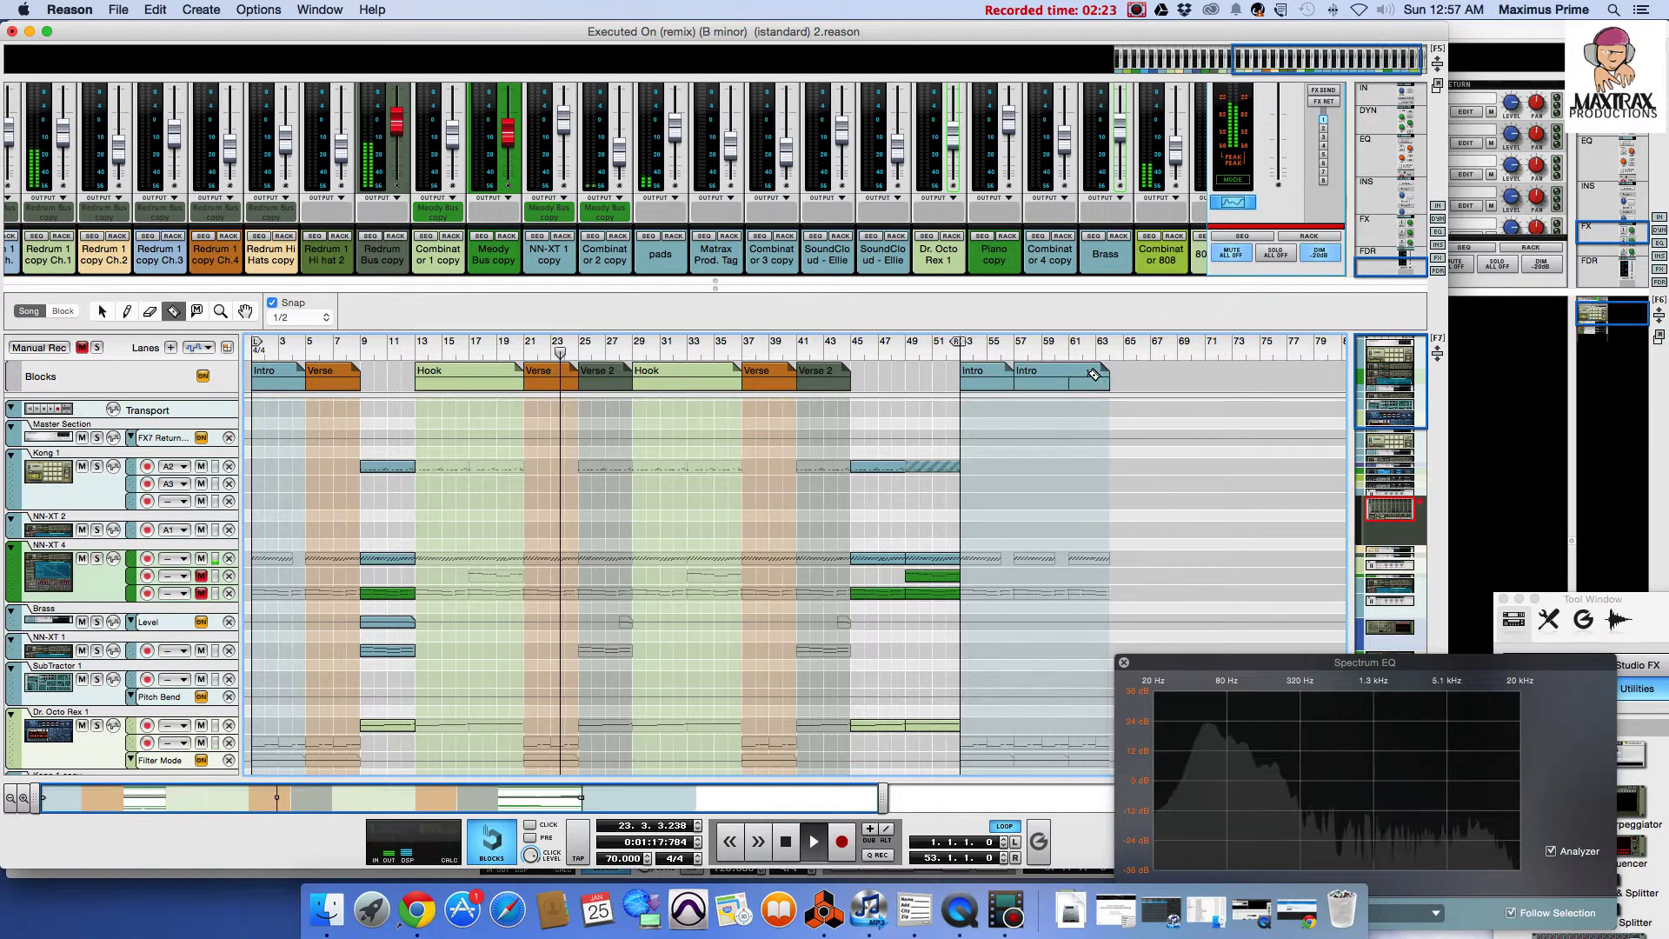
click(1069, 377)
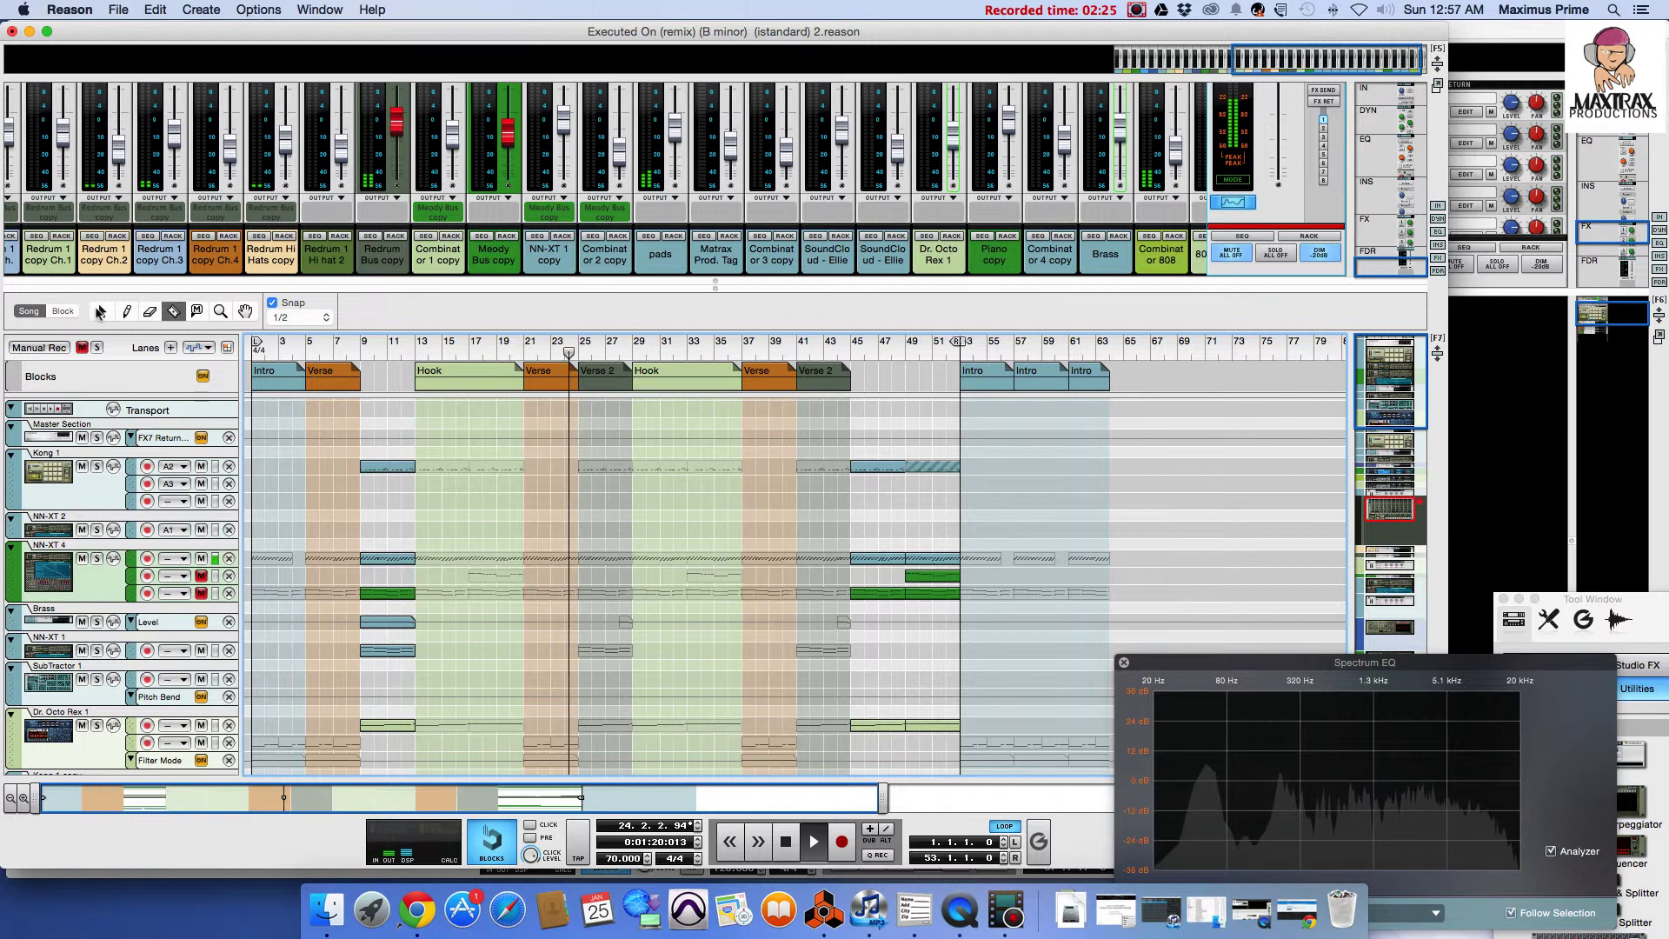
click(103, 313)
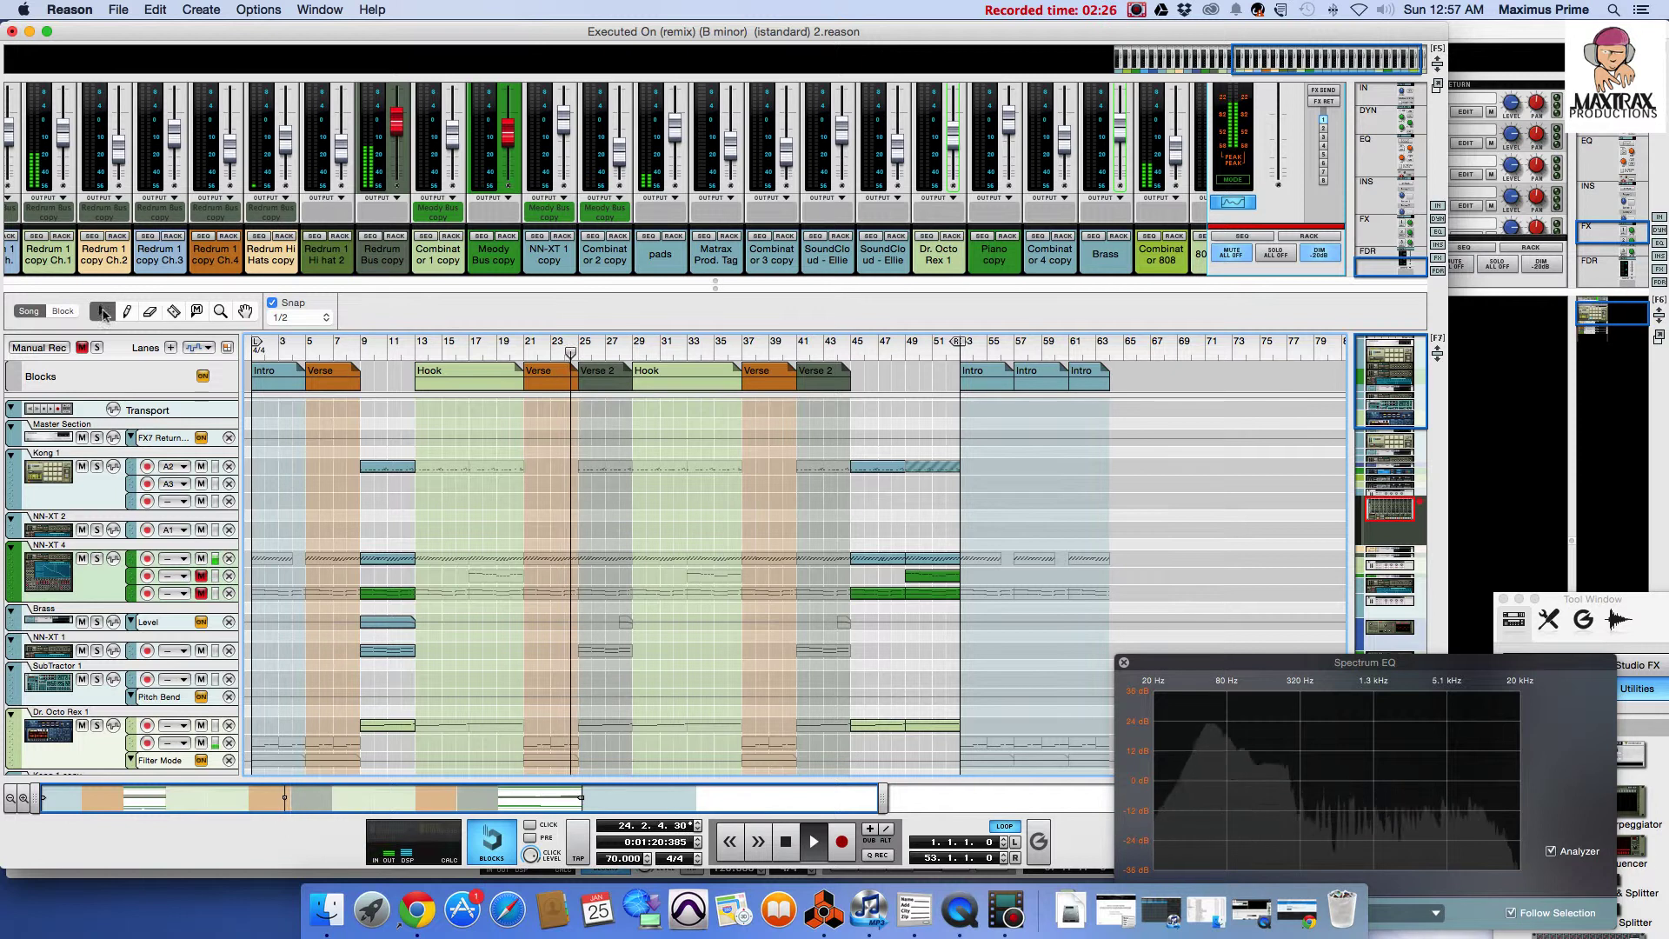
click(984, 378)
click(991, 374)
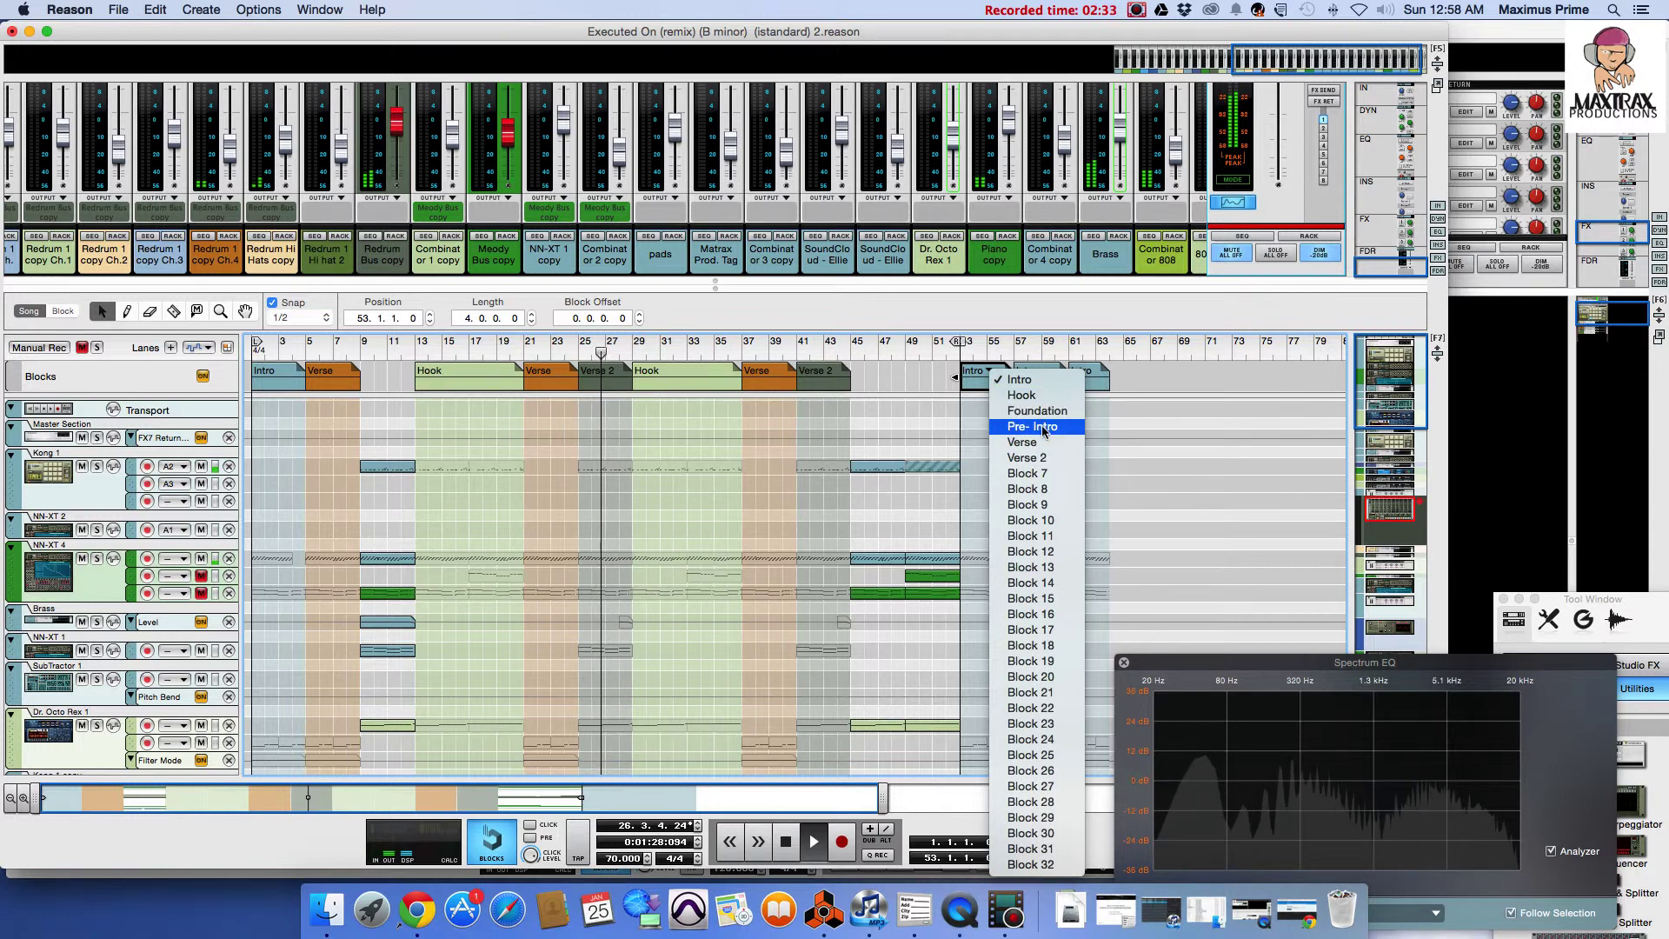
- Rename the bar-53 block to Pre-Intro and the bar-57 block to Foundation
click(1046, 426)
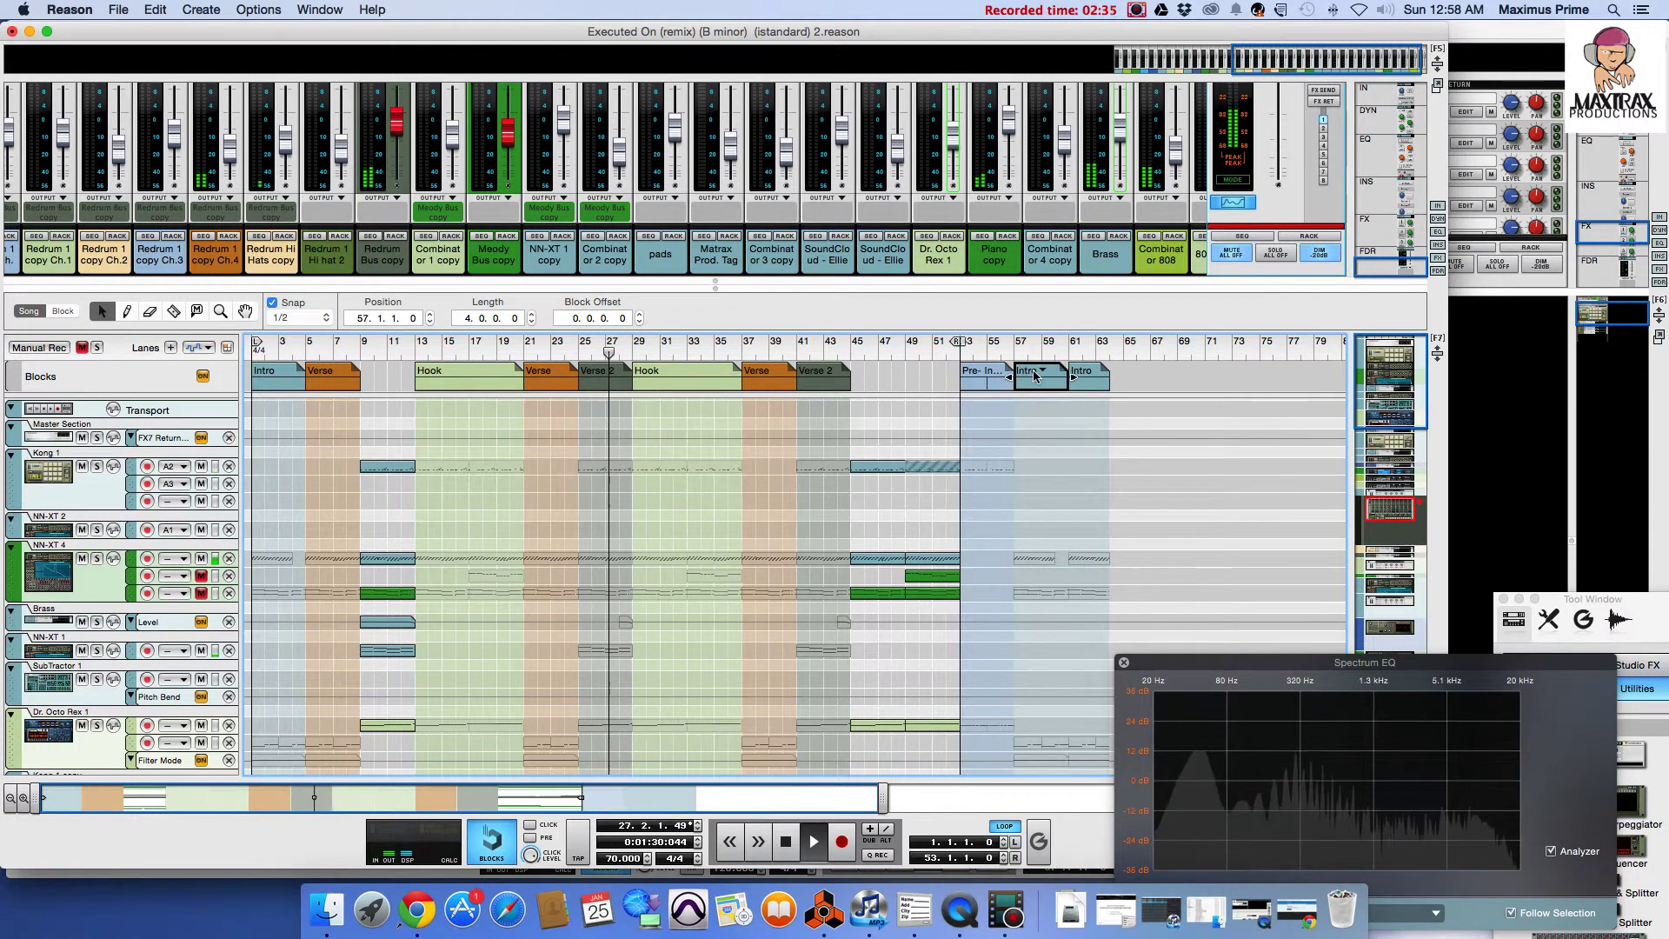
click(1030, 374)
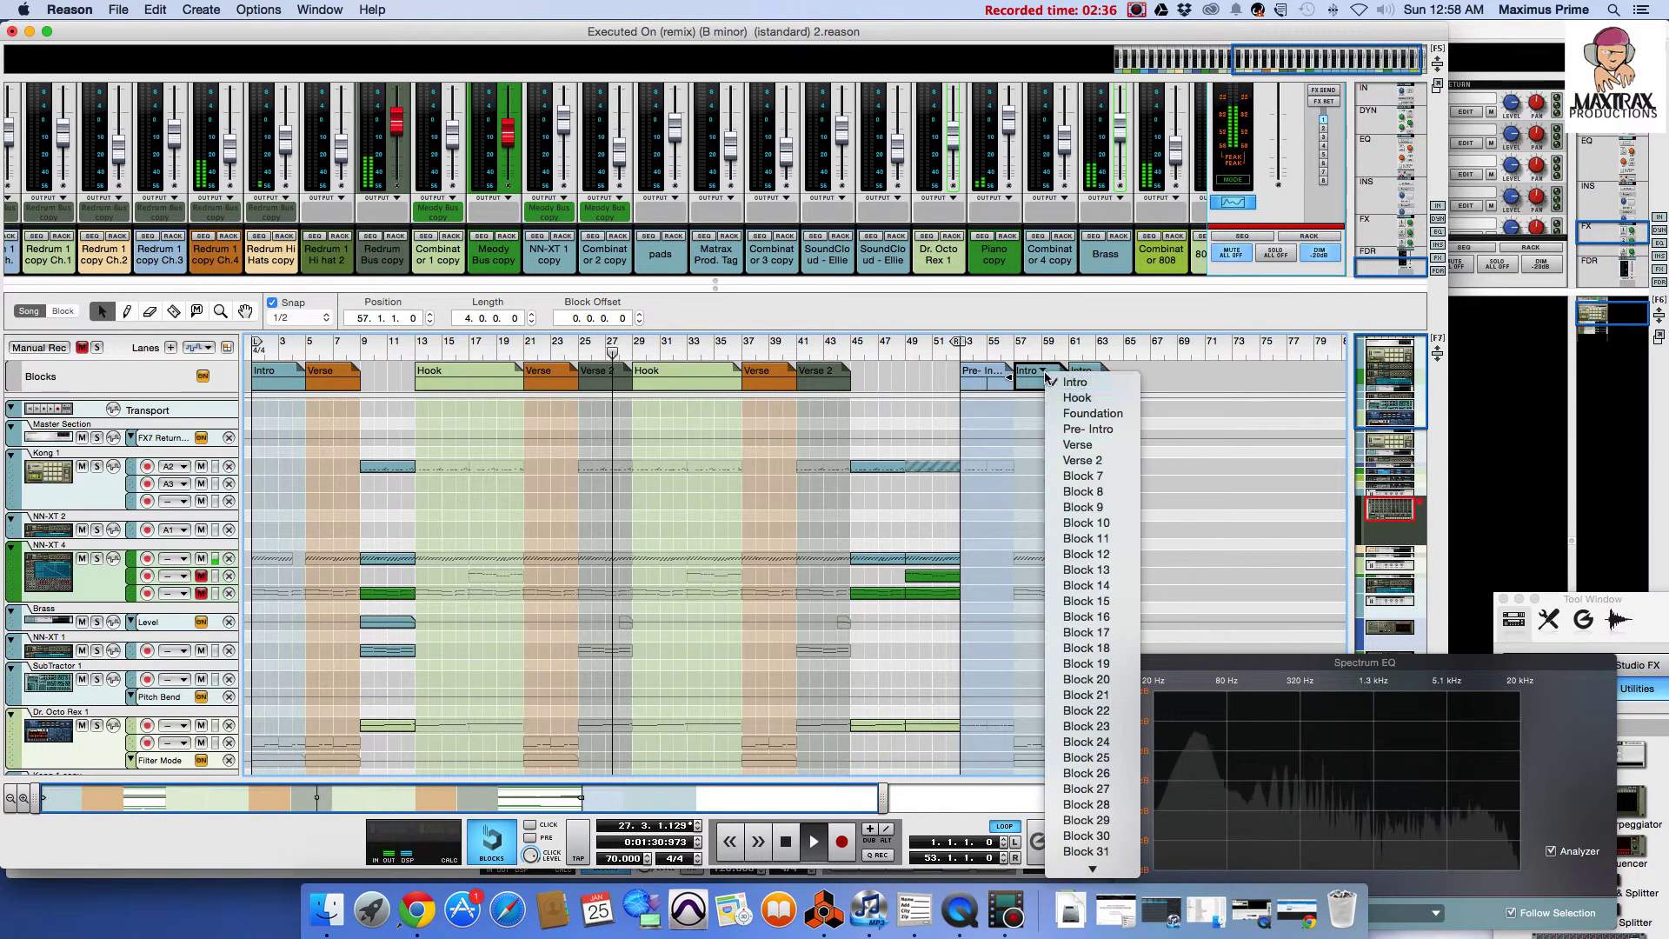
click(1089, 414)
- Move Foundation and Intro to bar 65 and shorten Pre-Intro to one bar
drag(1091, 391, 1199, 392)
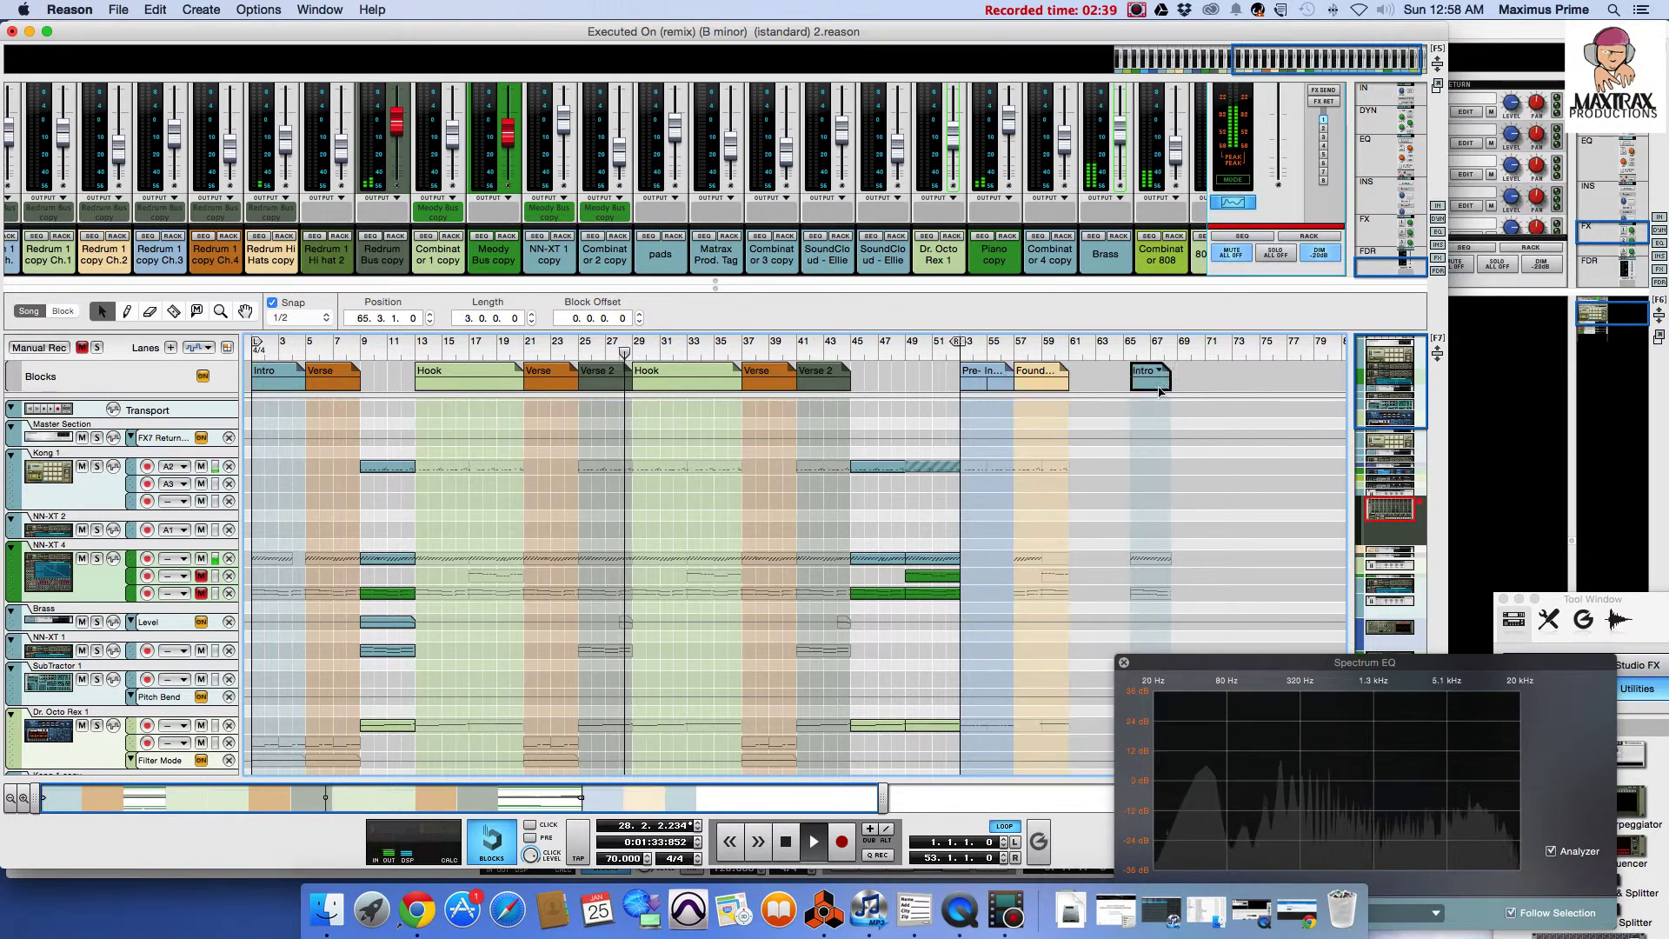
click(996, 387)
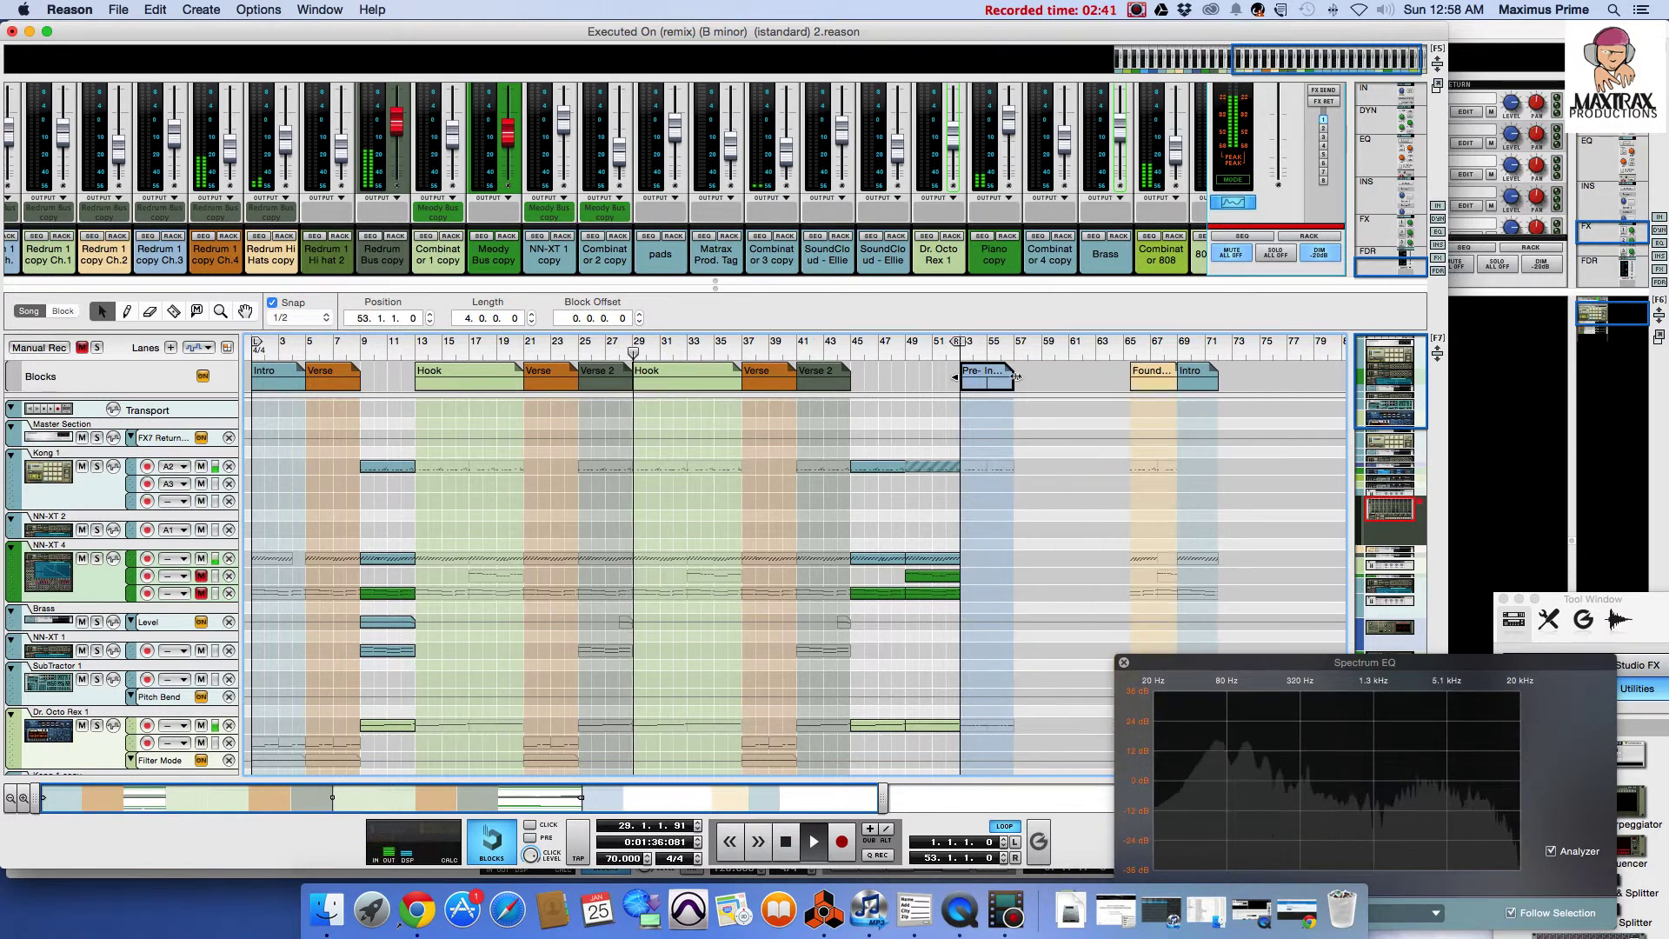
drag(1014, 377, 968, 378)
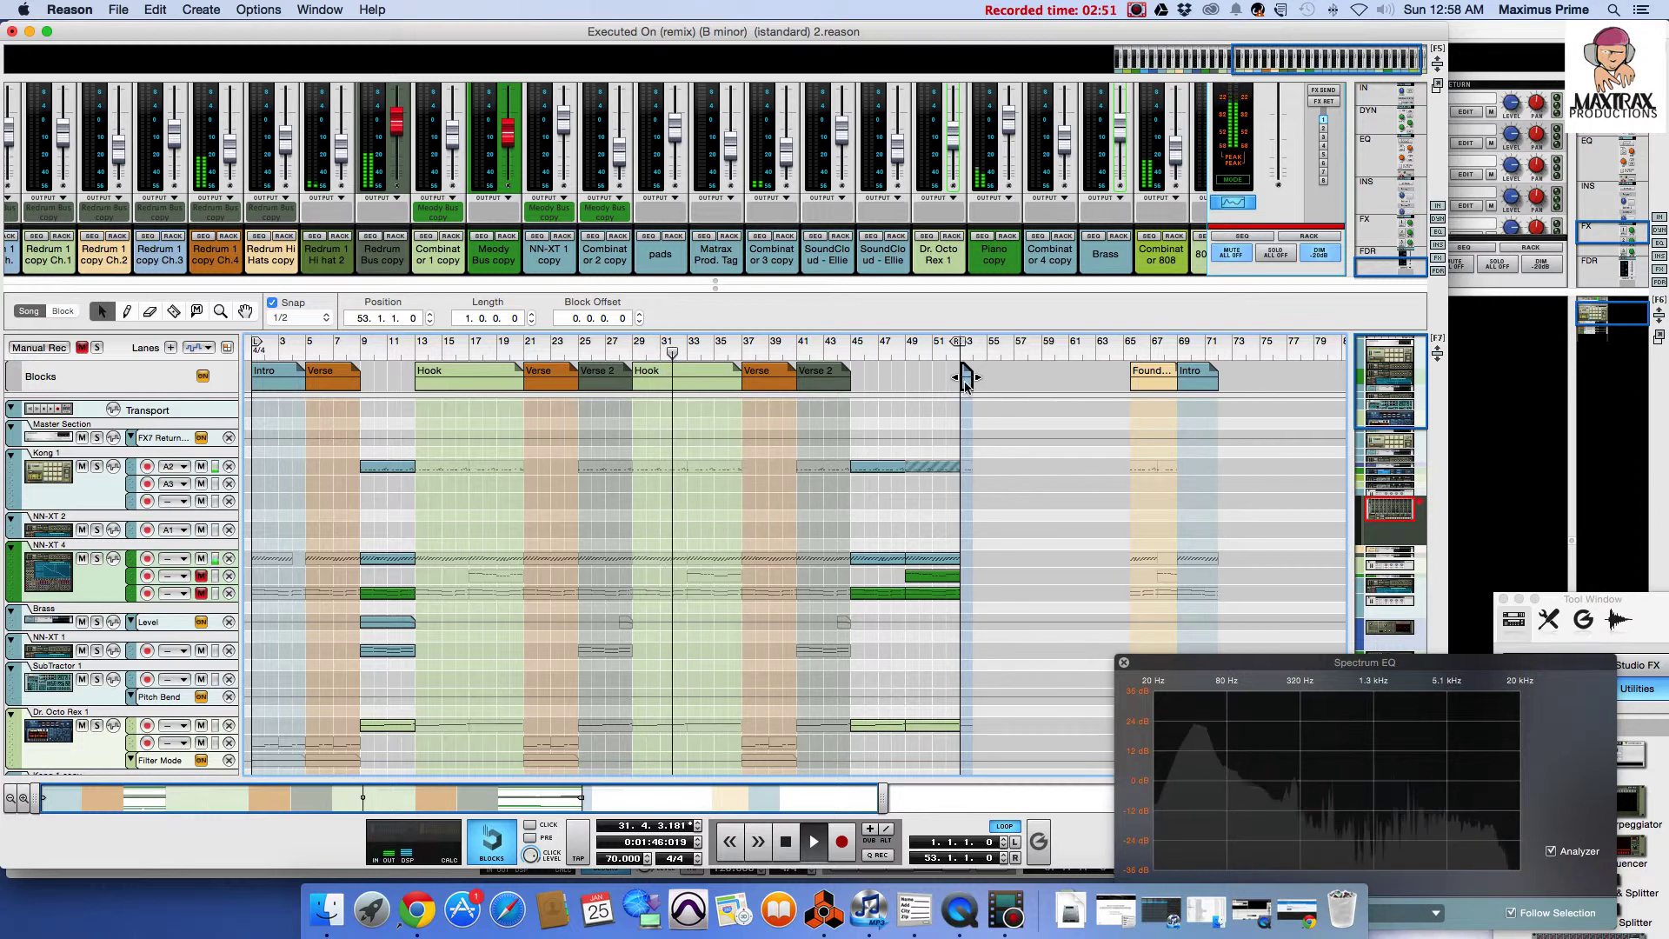
- Duplicate the one-bar block to bar 54 and trim the copy to 0.2.0.0
click(965, 377)
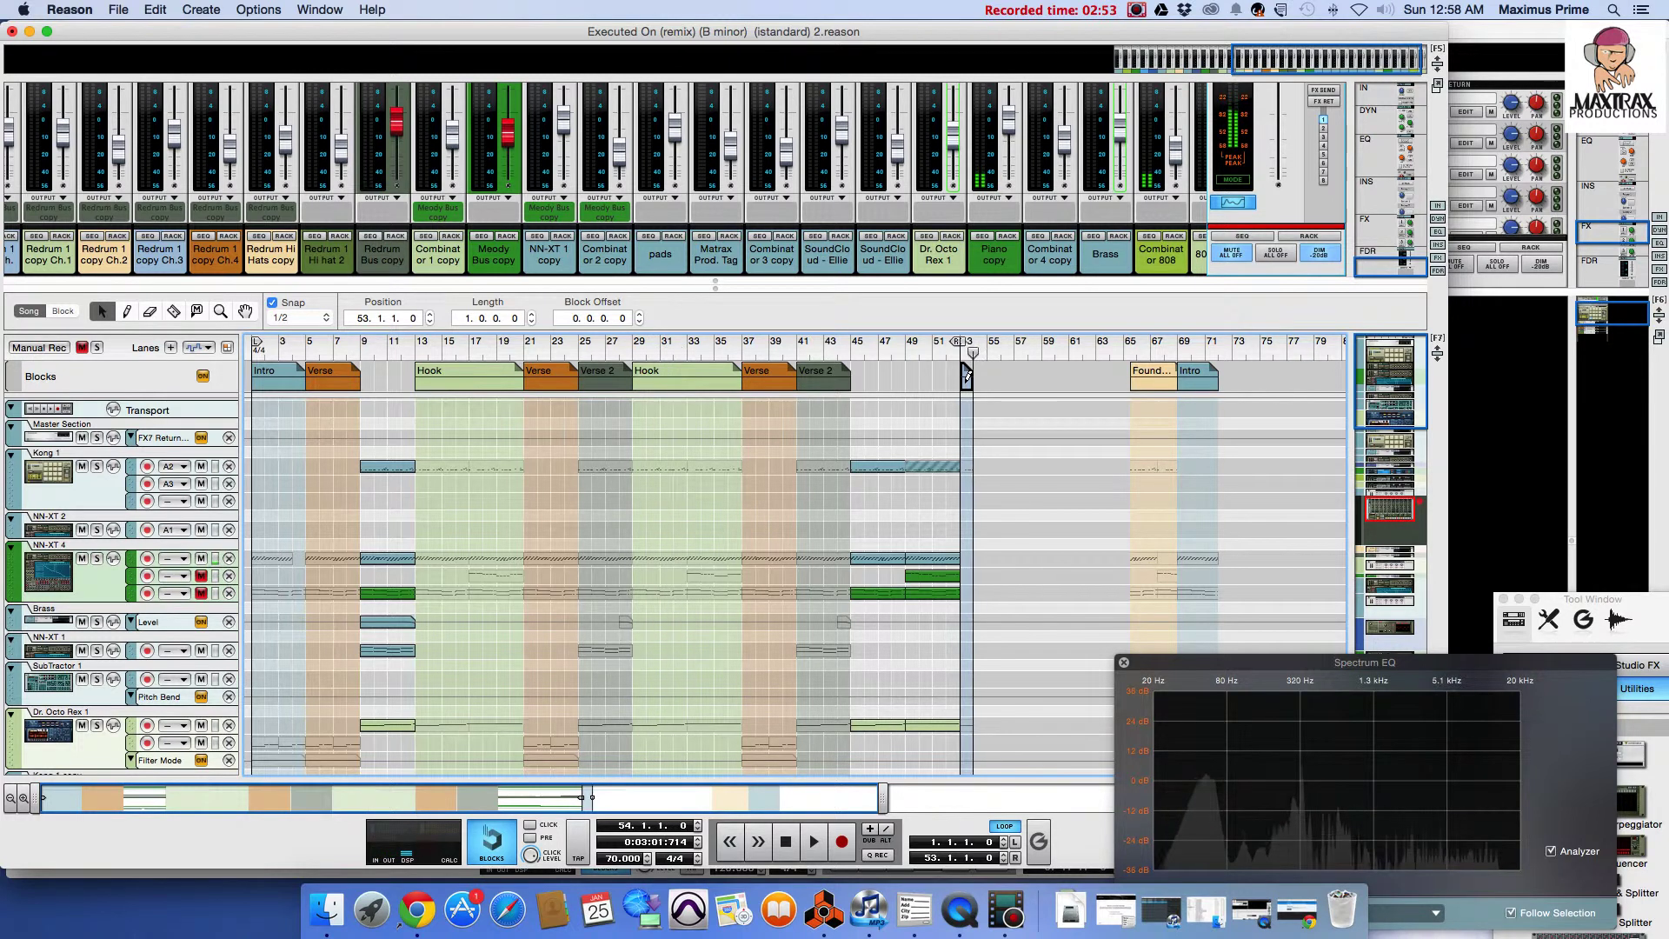
key(super+d)
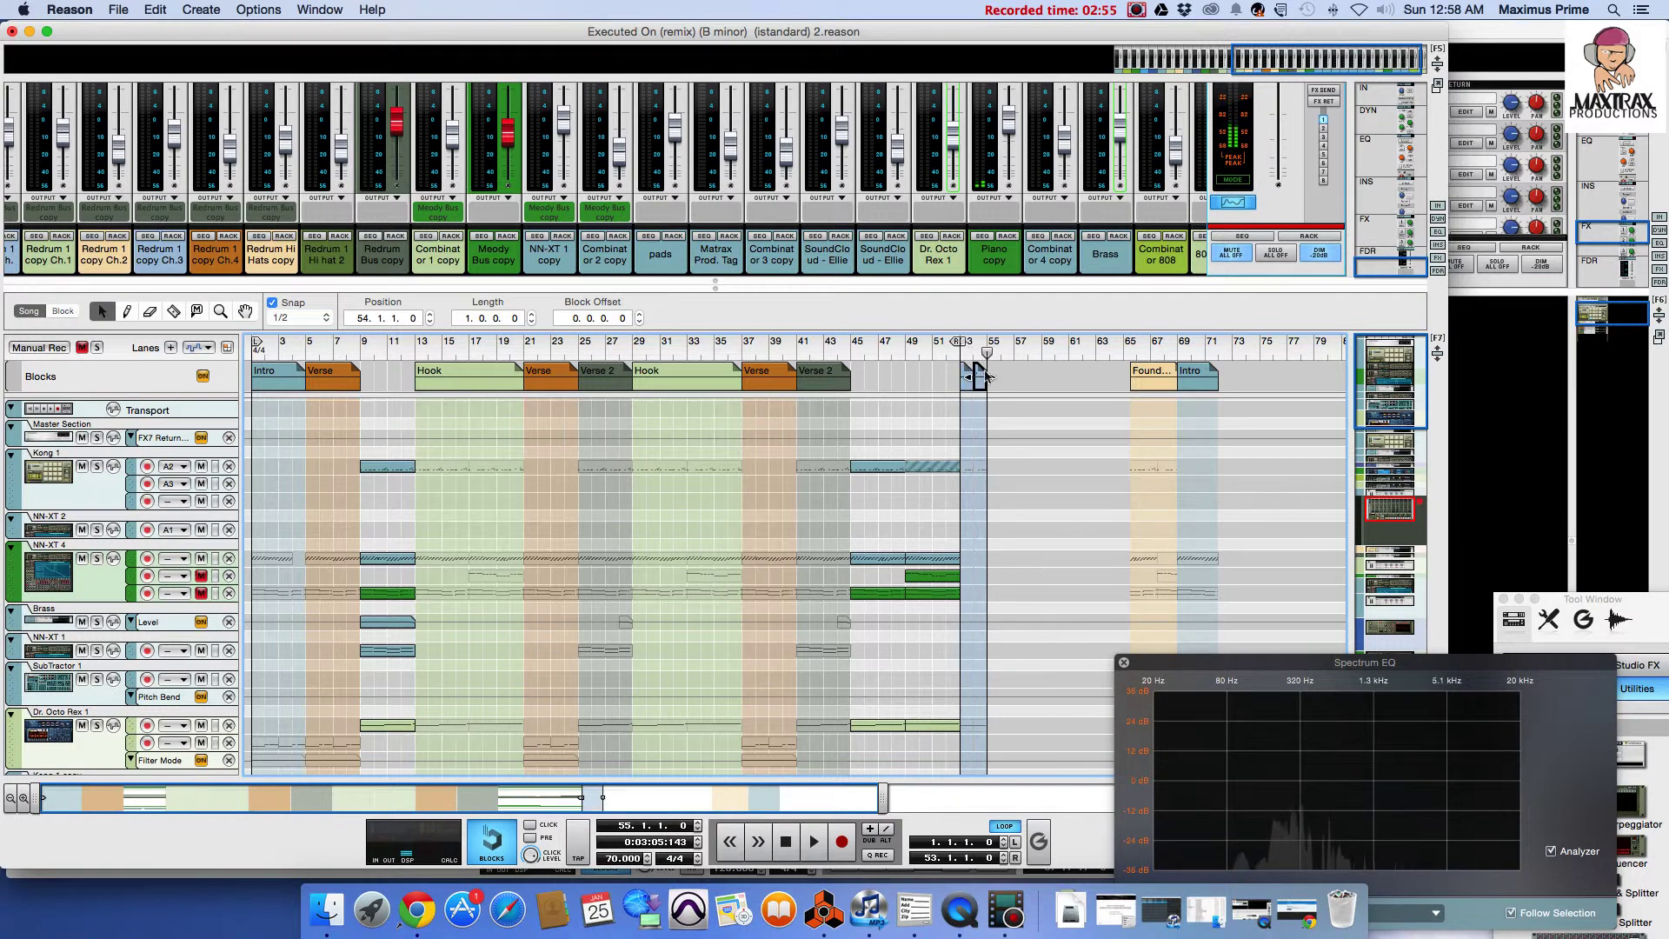
drag(979, 376, 974, 375)
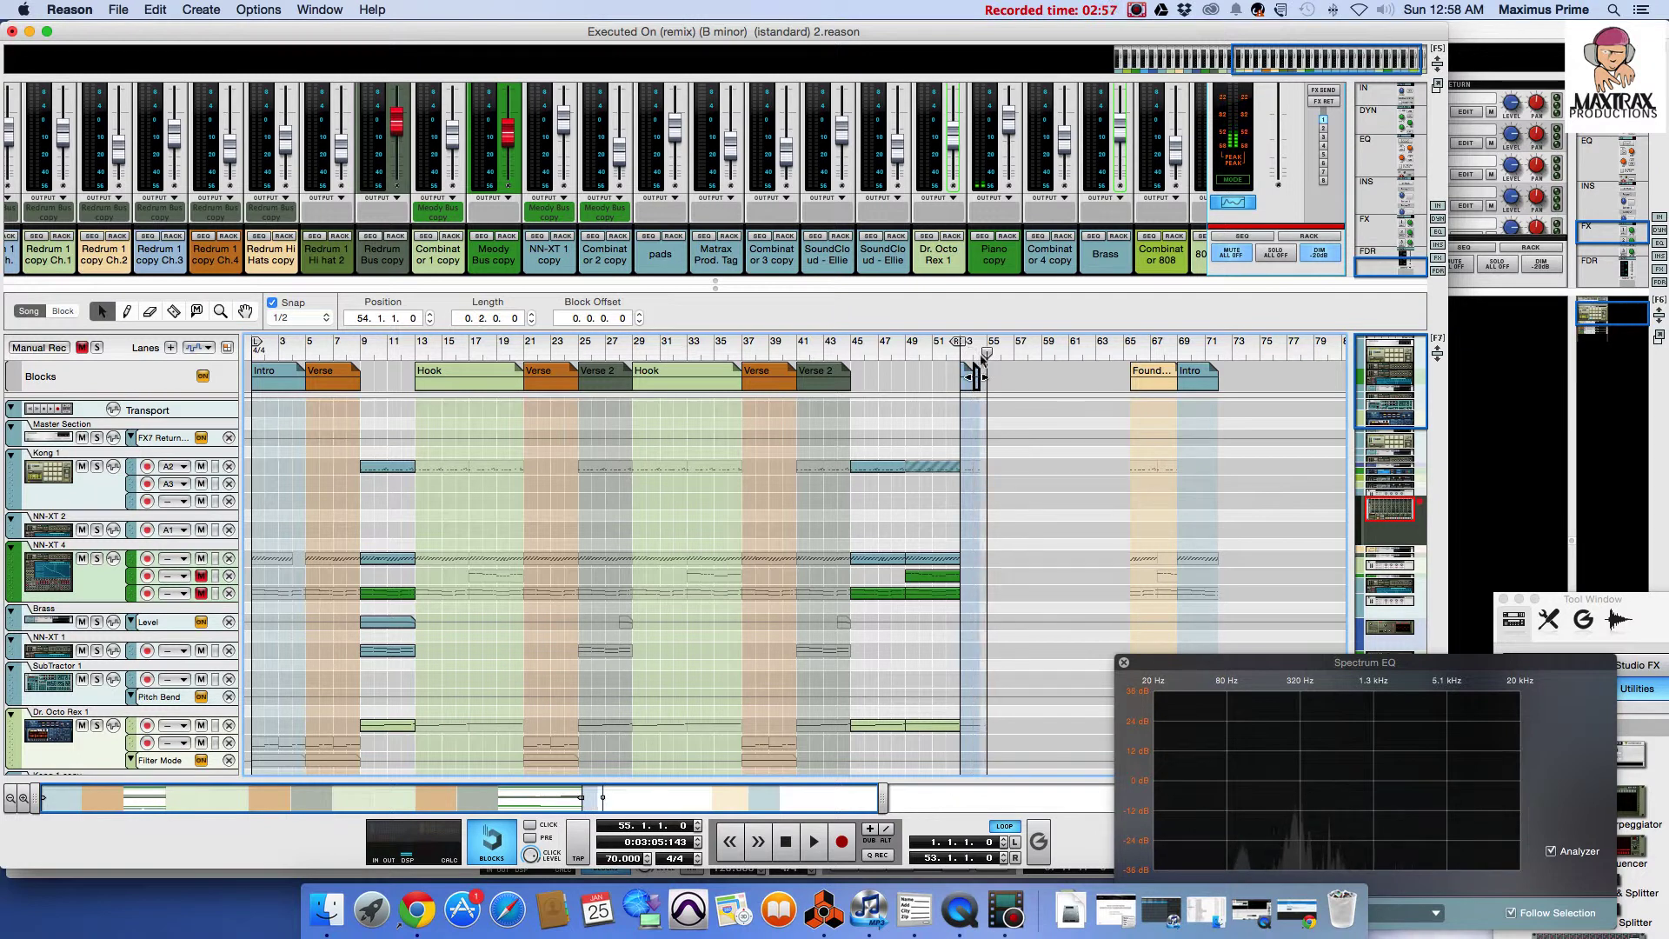
click(962, 353)
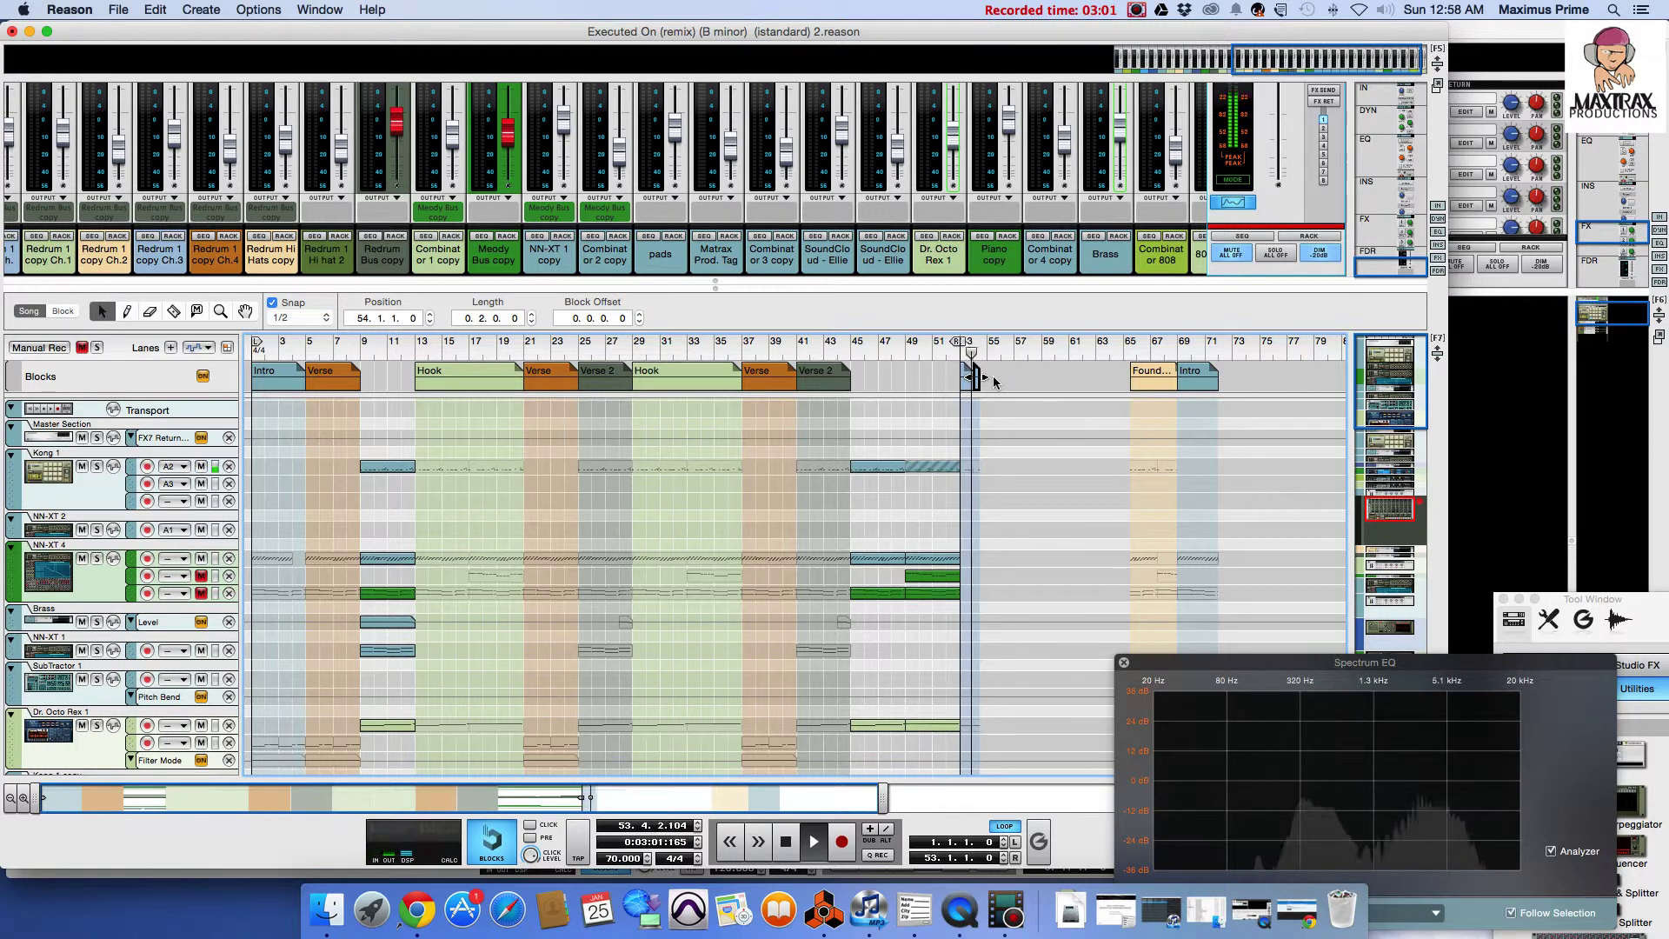
- Stop playback and show the Mission Control overview of open windows
key(space)
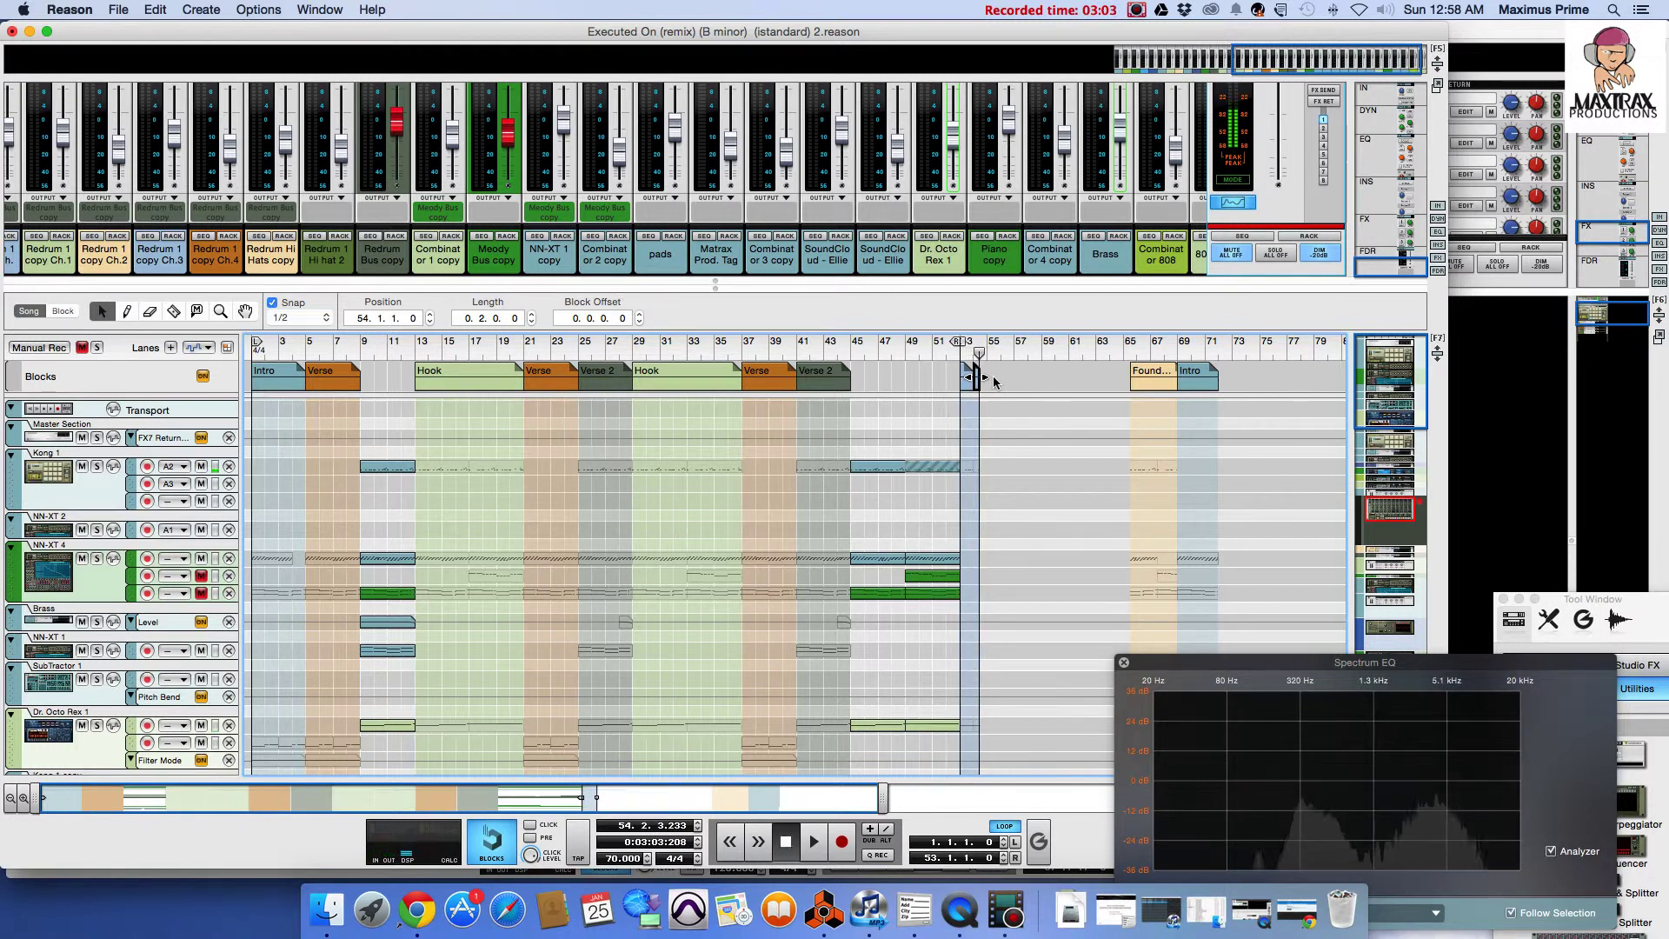
click(1324, 254)
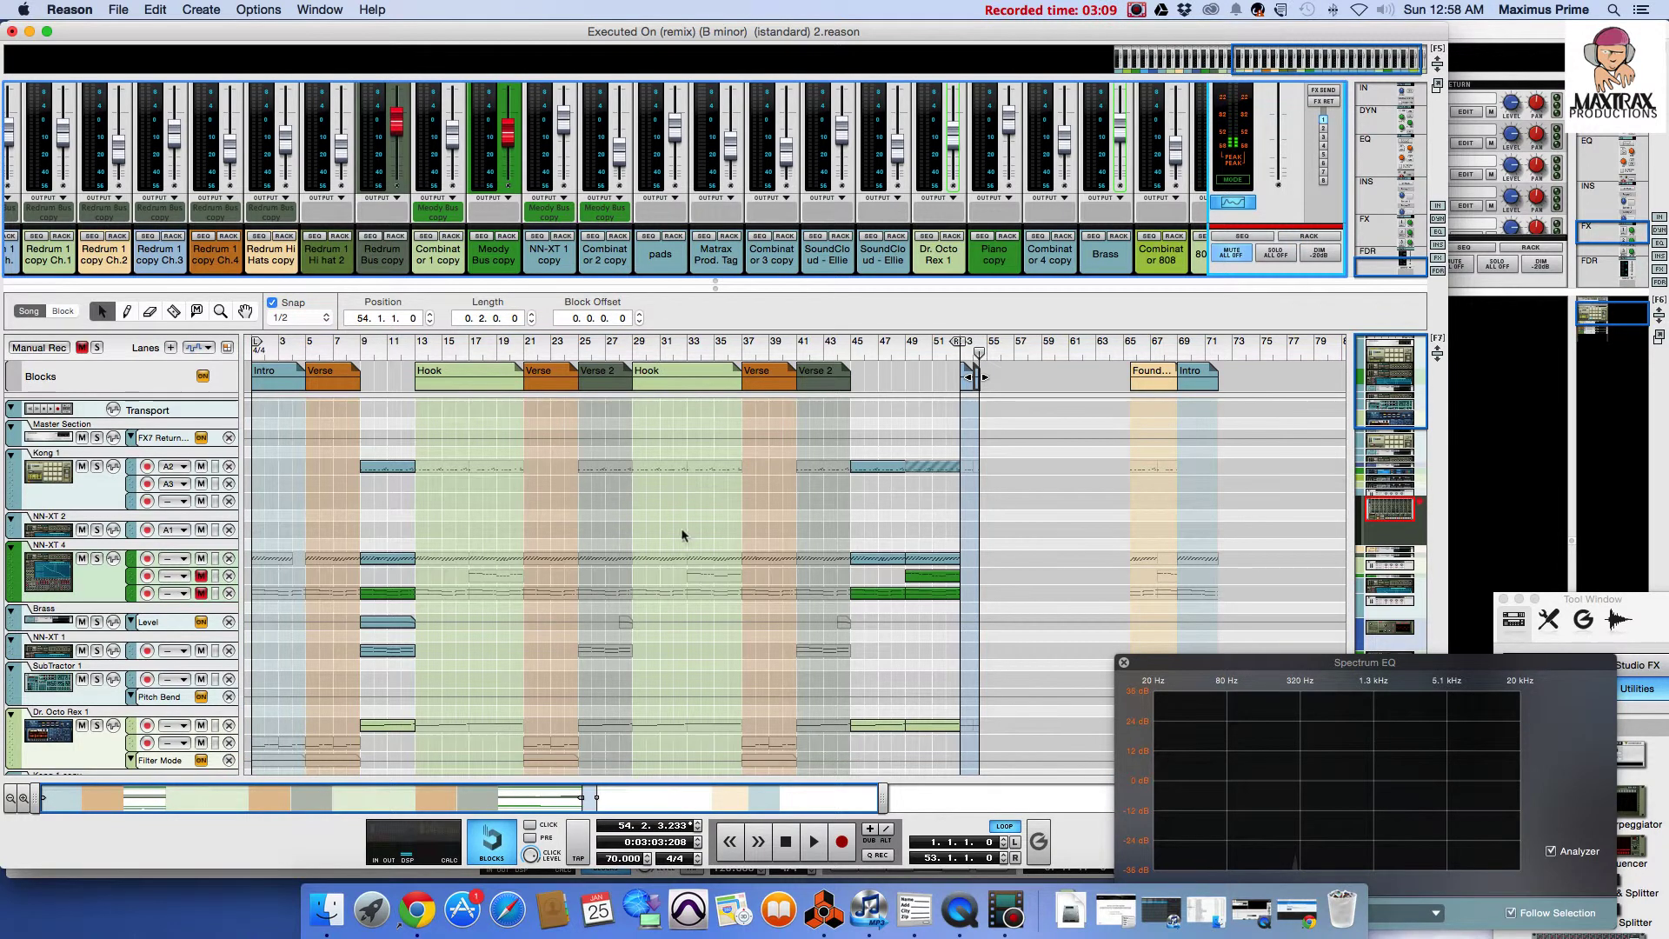
key(ctrl+Up)
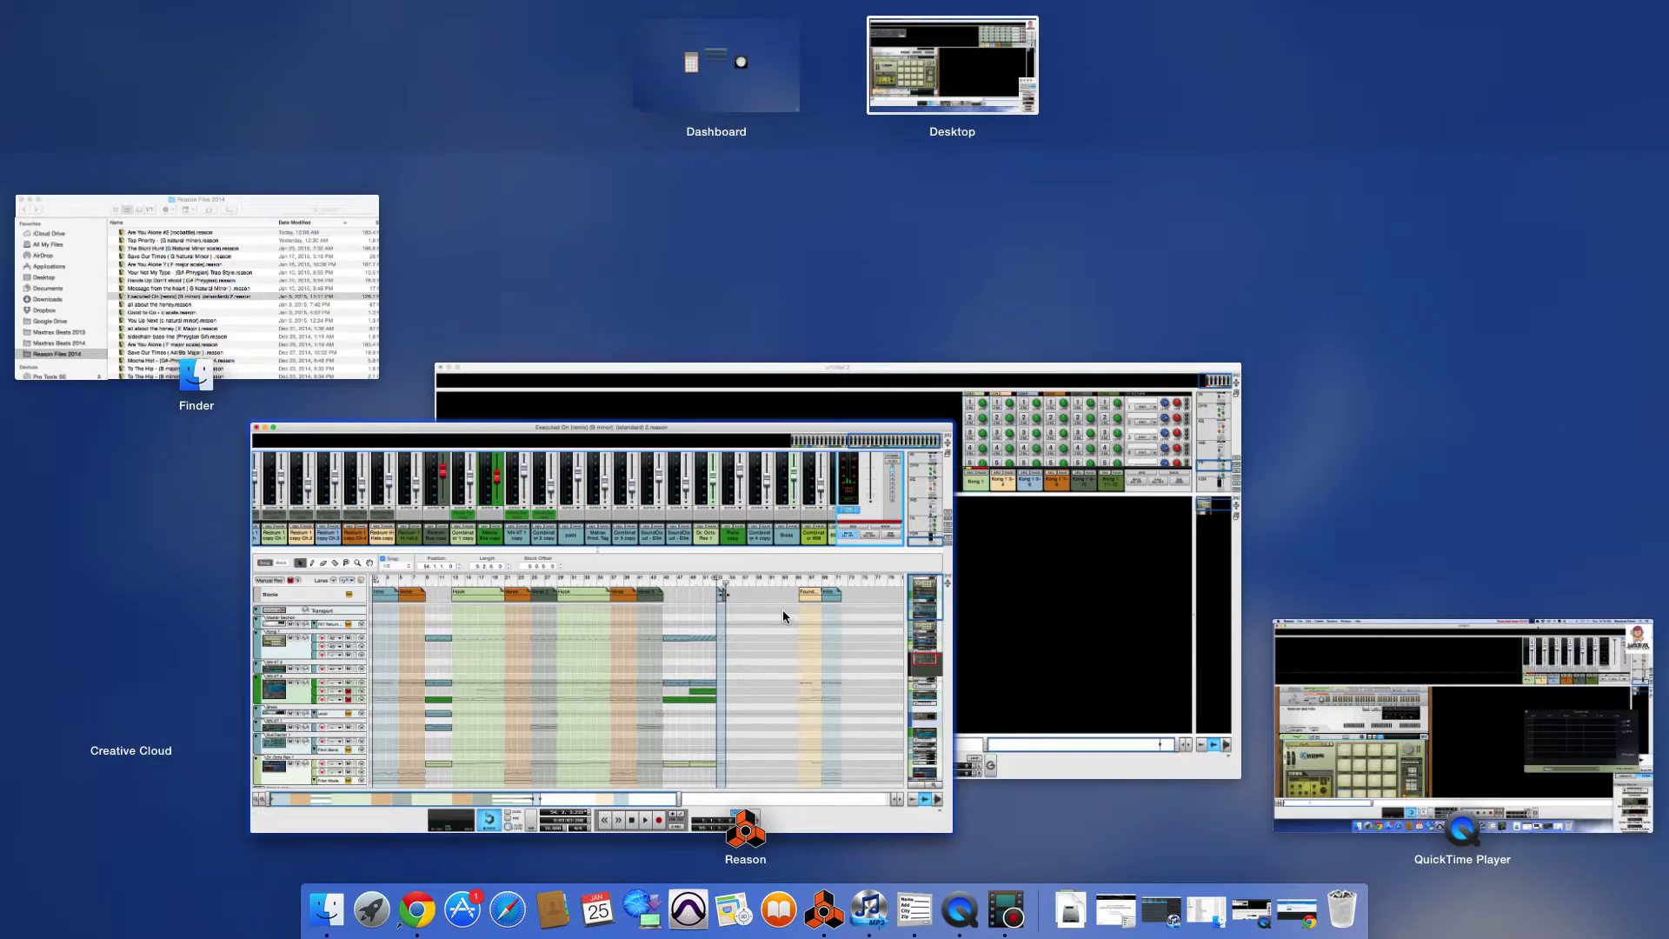
- Bring the Reason window back to the front from Mission Control
click(782, 609)
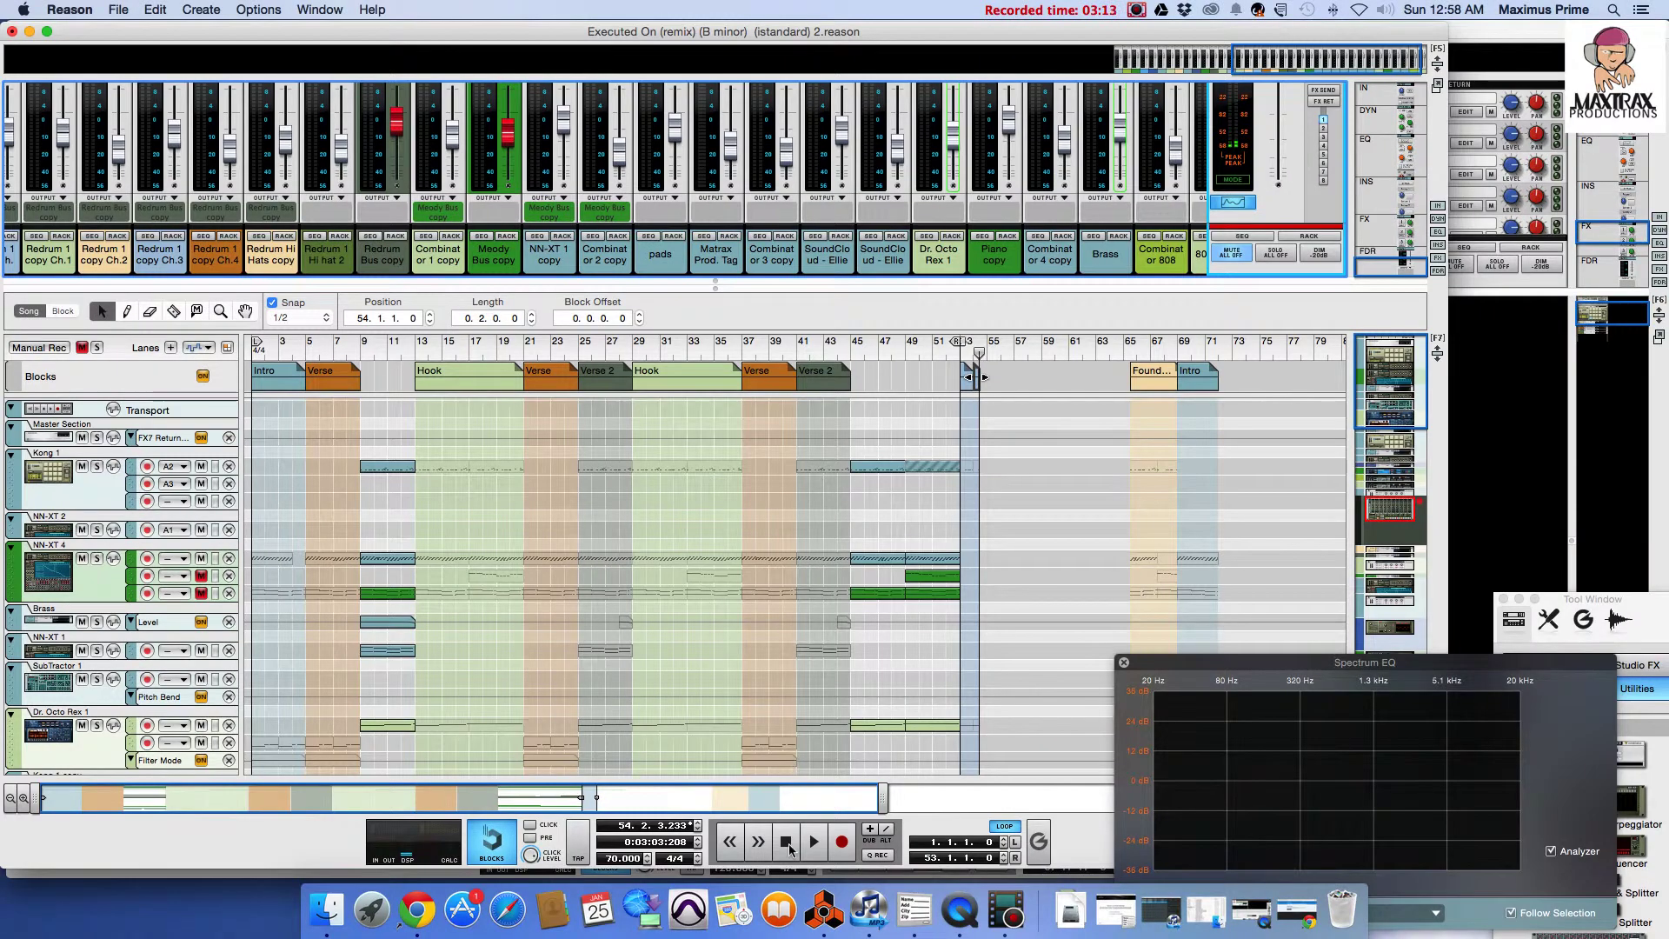